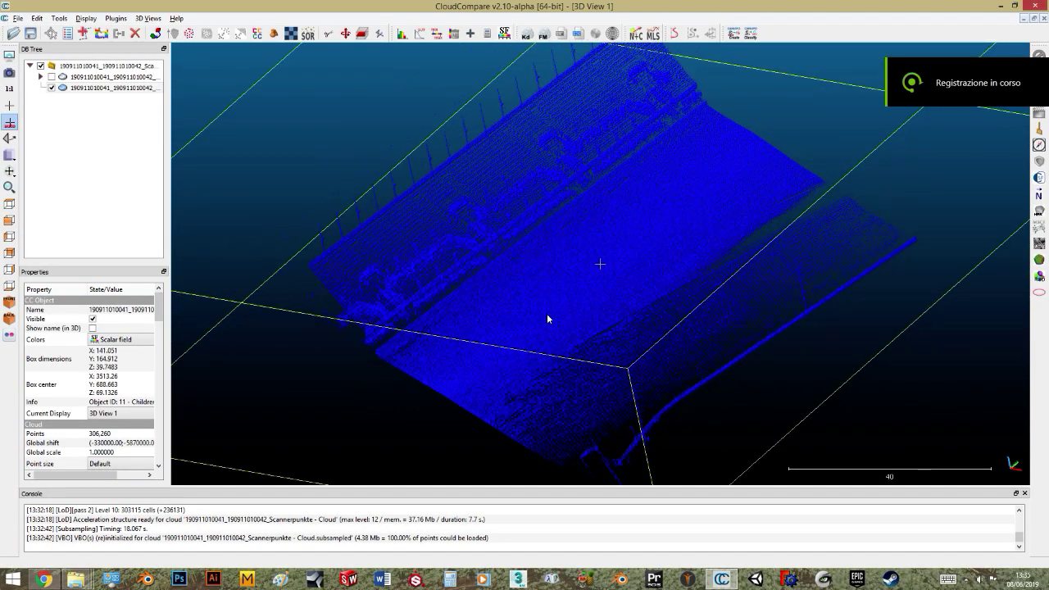
Step: Zoom in on the 306,260-point scan and orbit around it to inspect the road surface
scroll(536, 268, "up", 1)
left_click_drag(572, 327, 628, 325)
right_click_drag(628, 325, 517, 320)
left_click_drag(517, 320, 491, 339)
right_click_drag(492, 339, 525, 328)
left_click_drag(524, 329, 417, 355)
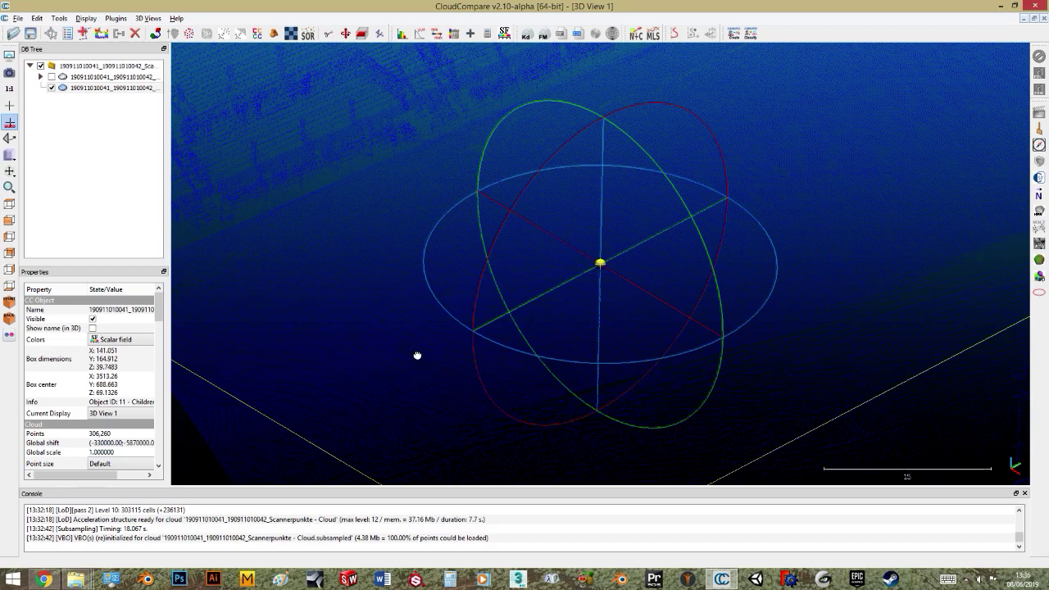
left_click_drag(417, 355, 508, 408)
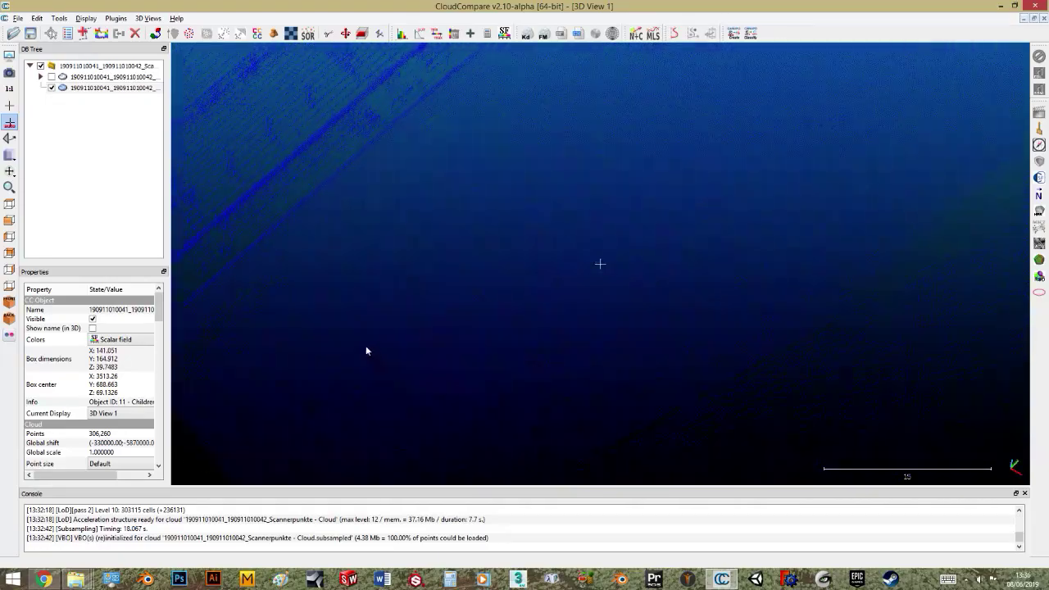
left_click_drag(366, 350, 308, 308)
left_click_drag(423, 338, 418, 310)
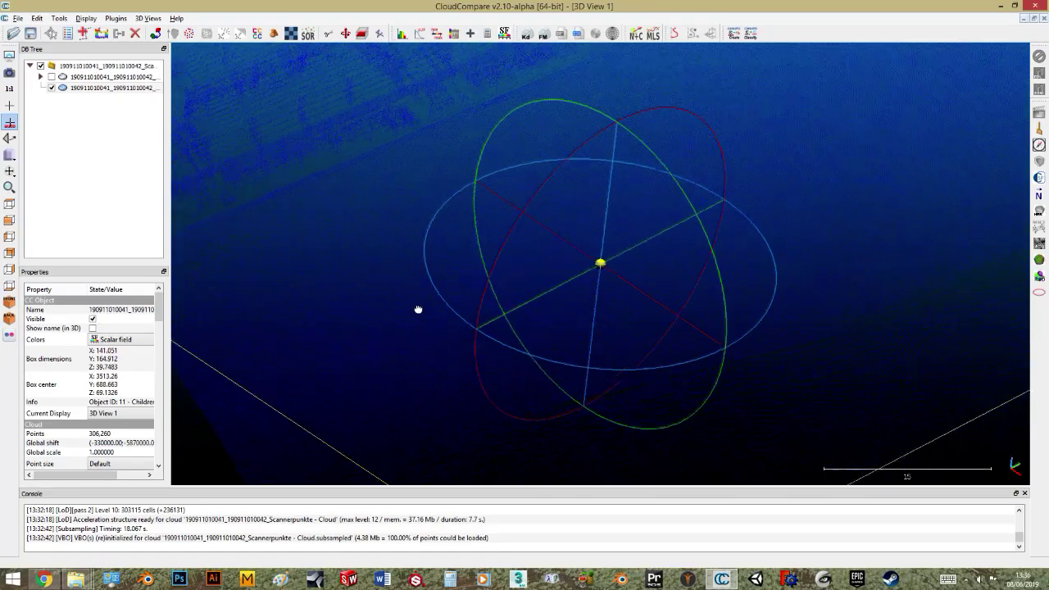
mouse_move(472, 335)
left_mouse_down()
mouse_move(480, 312)
mouse_move(542, 305)
mouse_move(707, 331)
mouse_move(715, 349)
mouse_move(562, 306)
mouse_move(363, 356)
mouse_move(464, 328)
left_mouse_up()
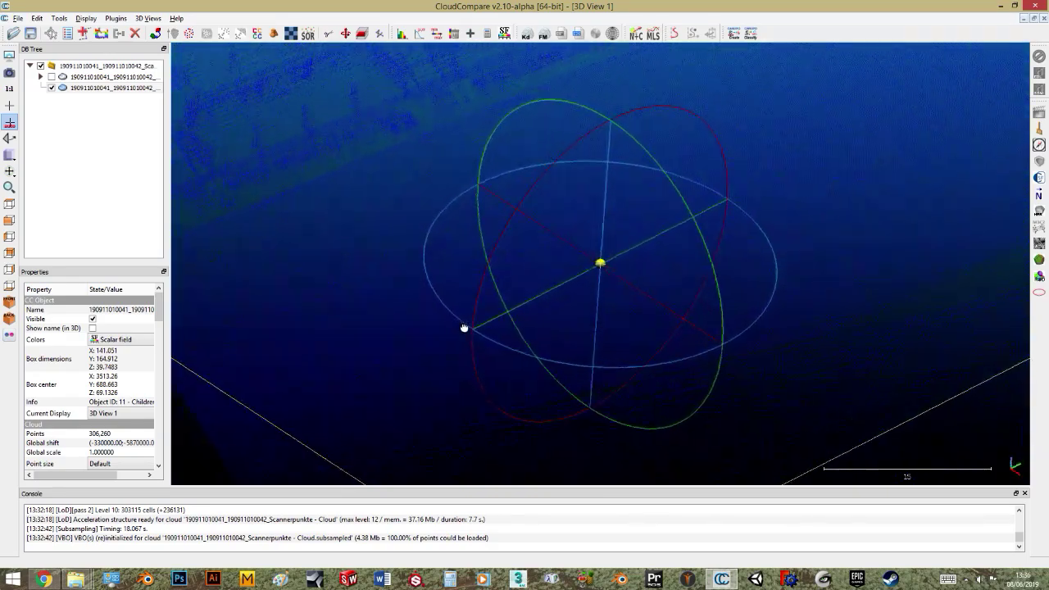
left_click_drag(546, 249, 597, 205)
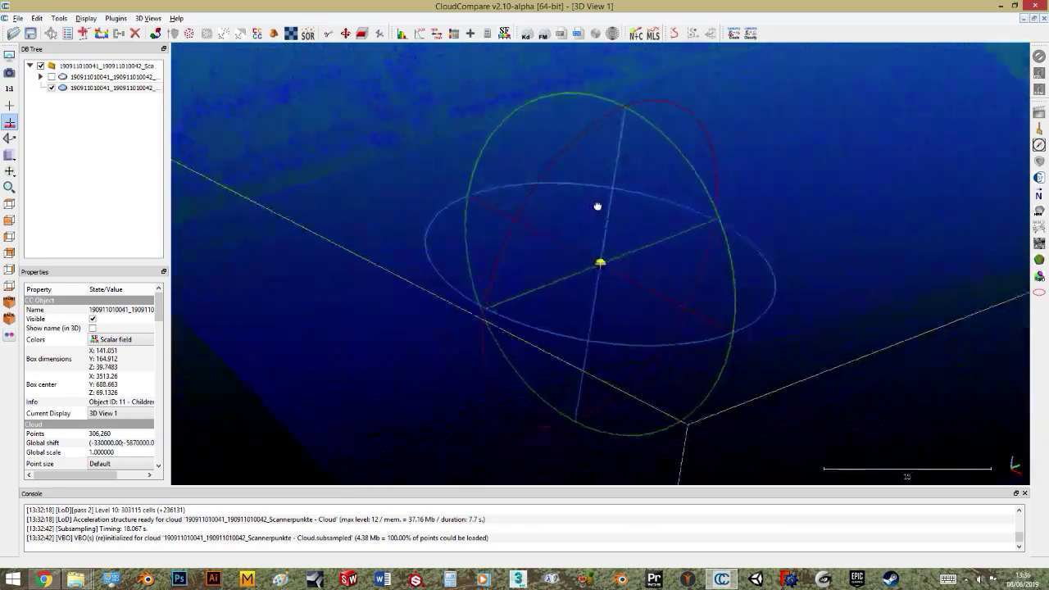
left_click_drag(554, 290, 578, 298)
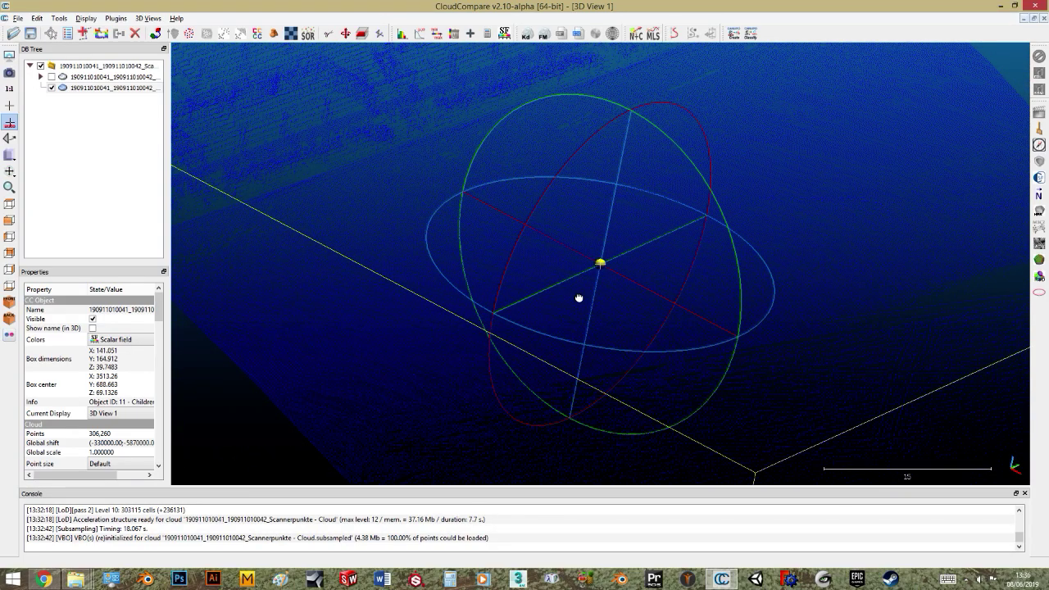
left_click_drag(578, 297, 558, 335)
left_click_drag(391, 361, 430, 305)
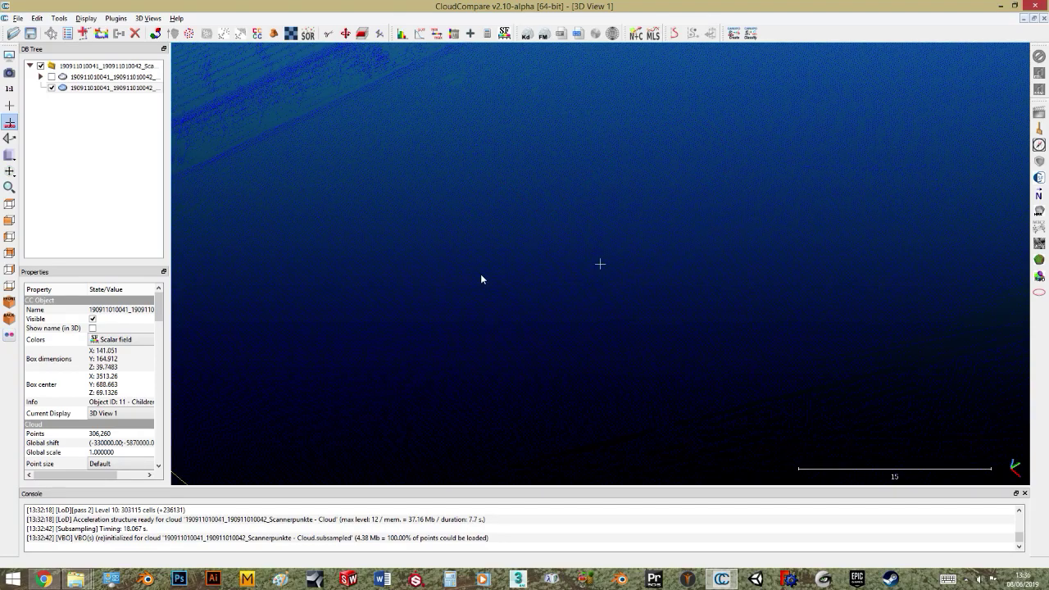
scroll(481, 279, "down", 2)
left_click_drag(524, 299, 544, 266)
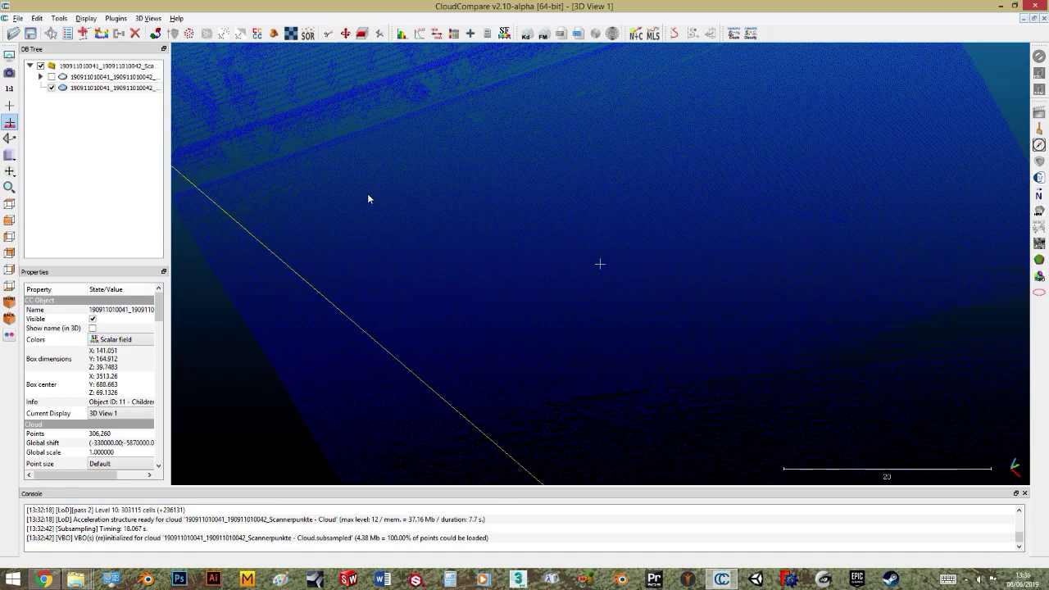
left_click_drag(462, 283, 363, 276)
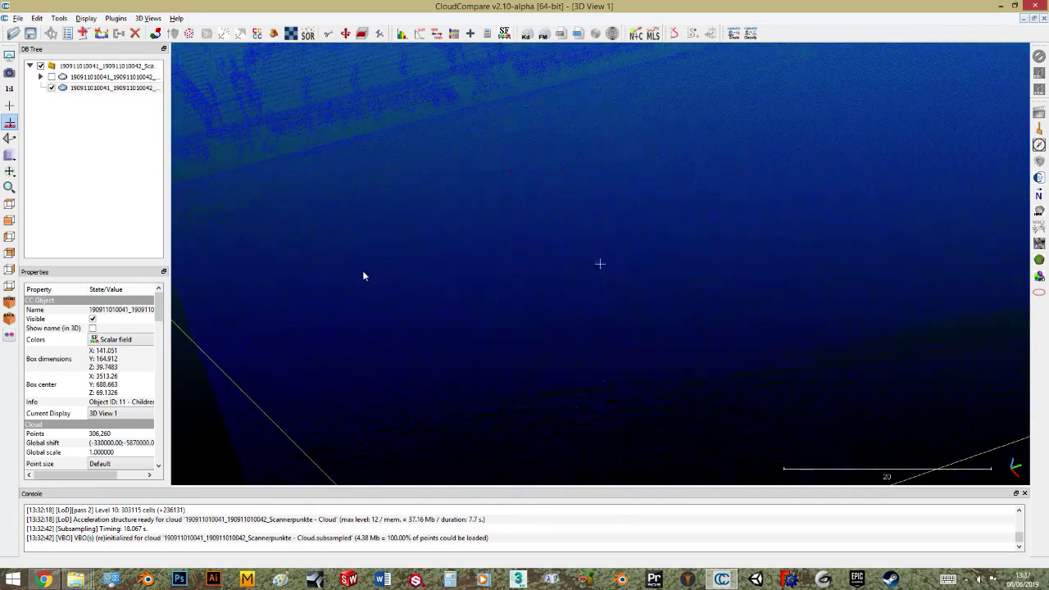
left_click_drag(265, 321, 381, 227)
scroll(502, 278, "up", 4)
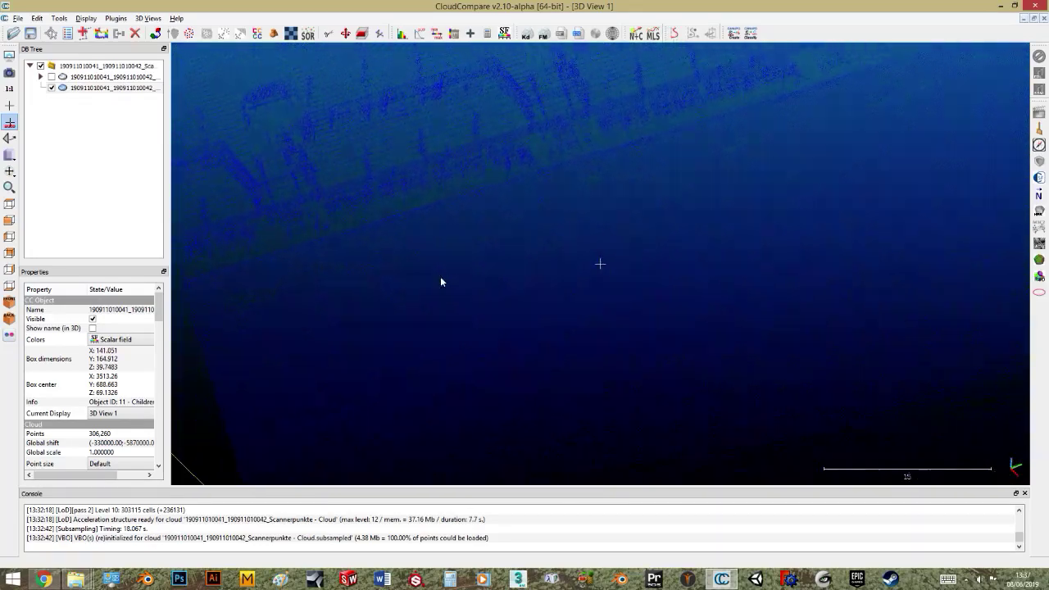
left_click_drag(440, 281, 476, 288)
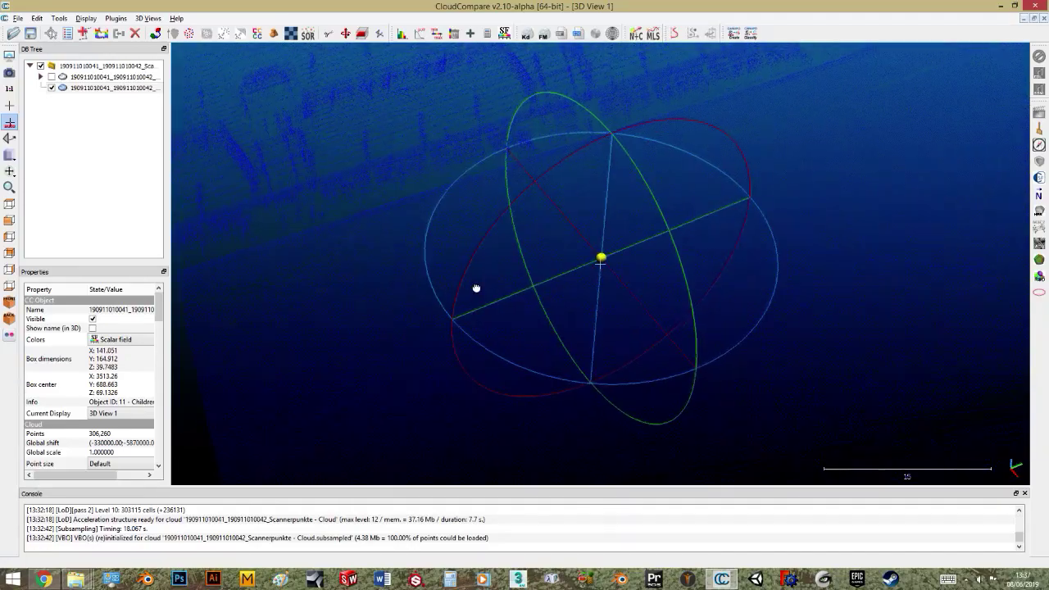
left_click_drag(425, 326, 353, 246)
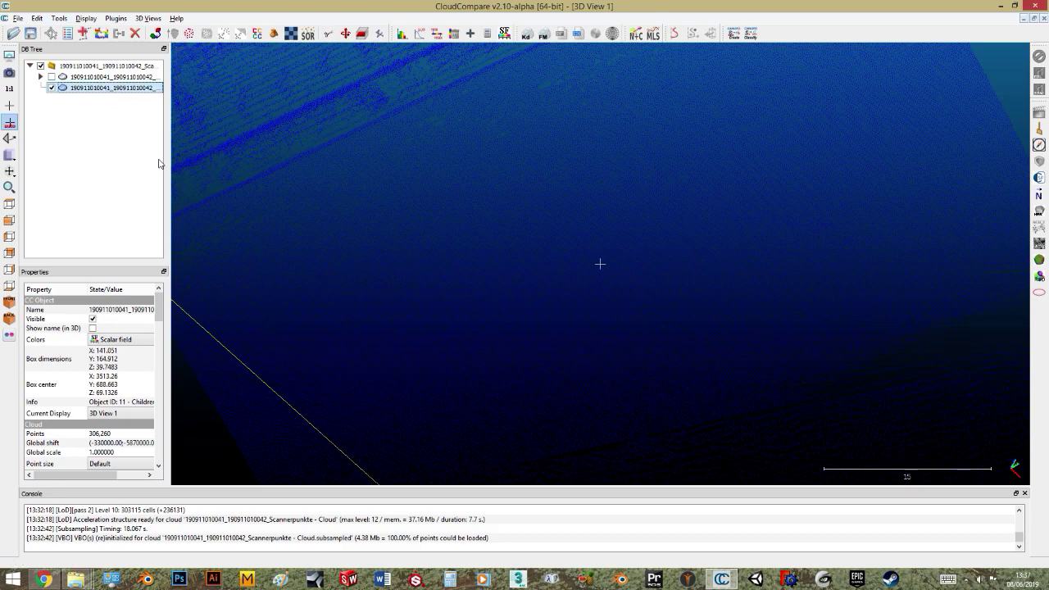
left_click_drag(353, 246, 385, 271)
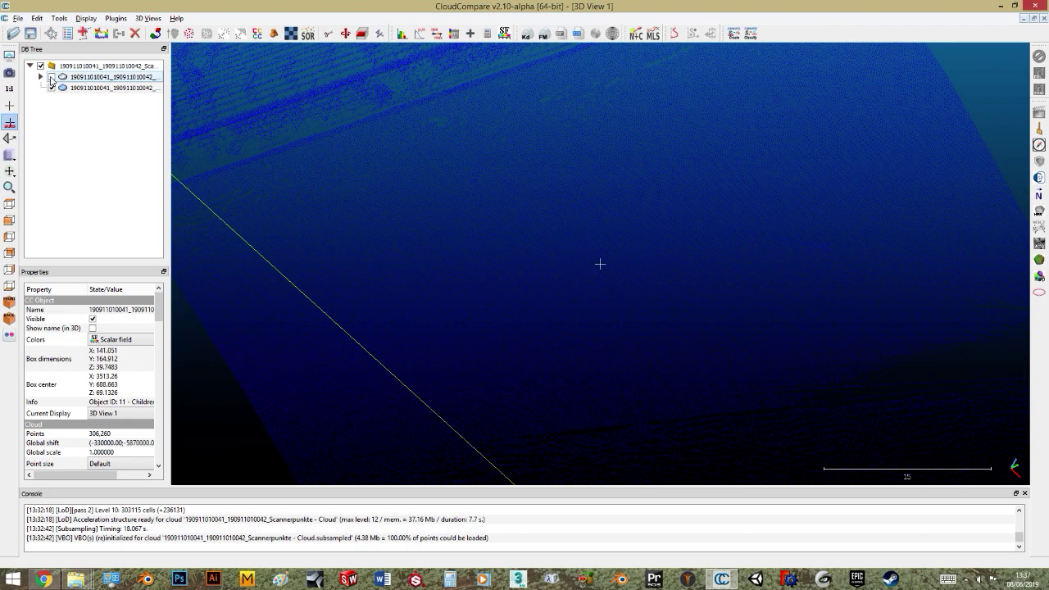
left_click(51, 88)
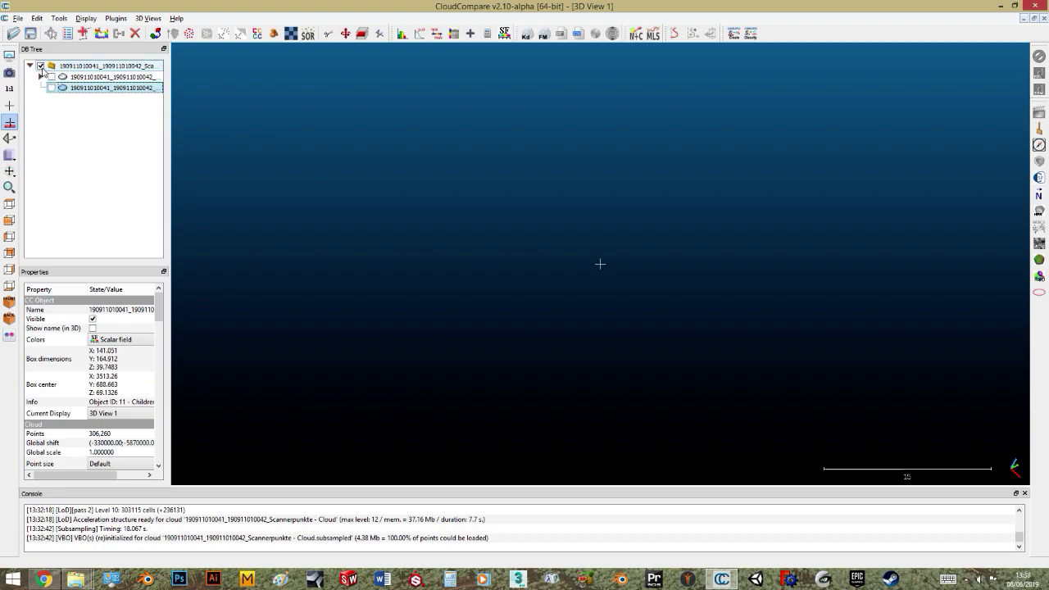
left_click(52, 77)
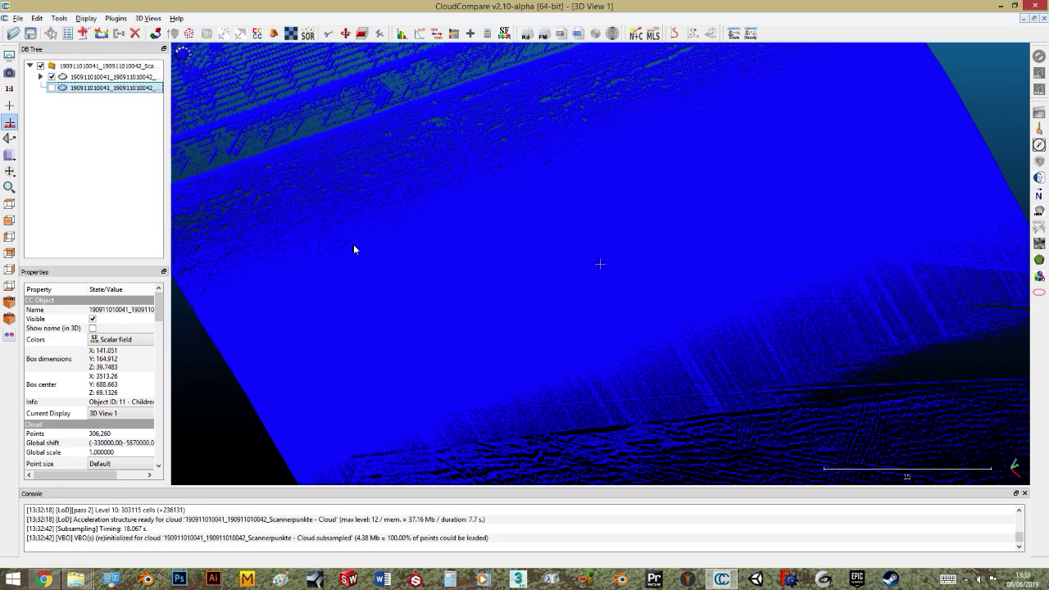
left_click_drag(353, 244, 396, 317)
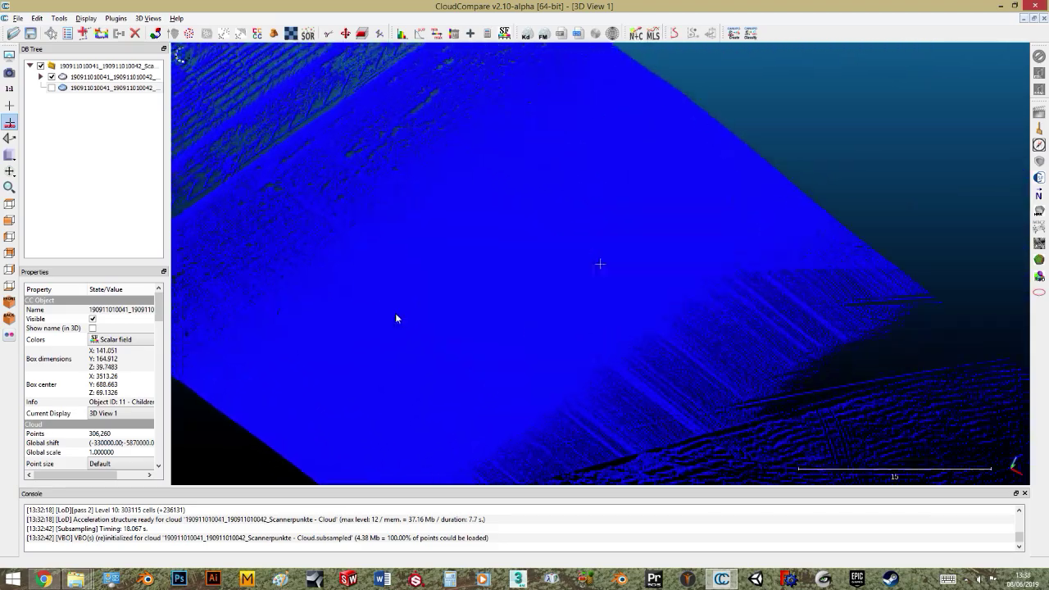
scroll(385, 309, "up", 2)
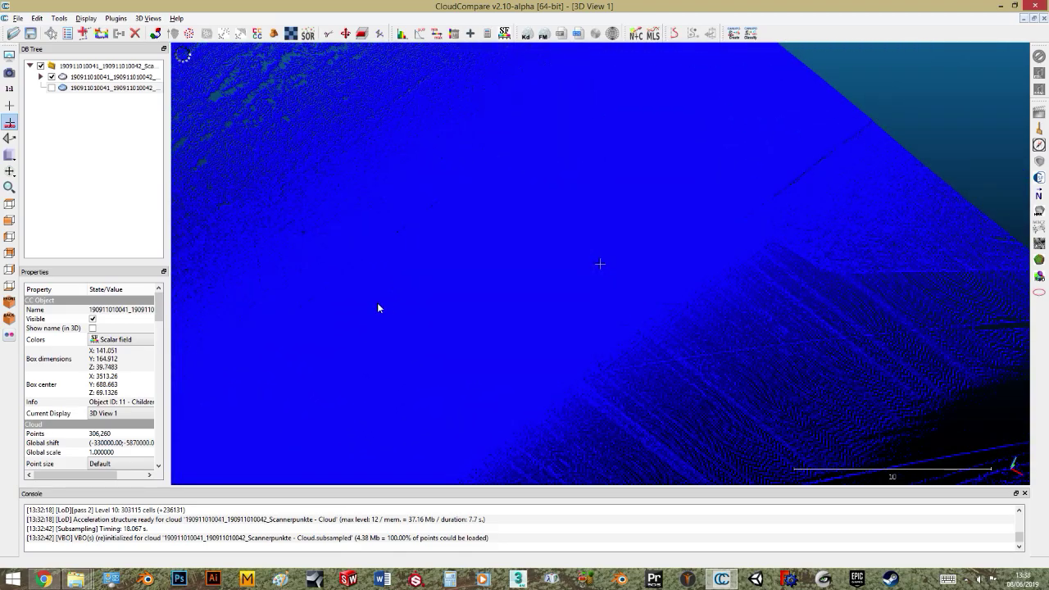
left_click(52, 76)
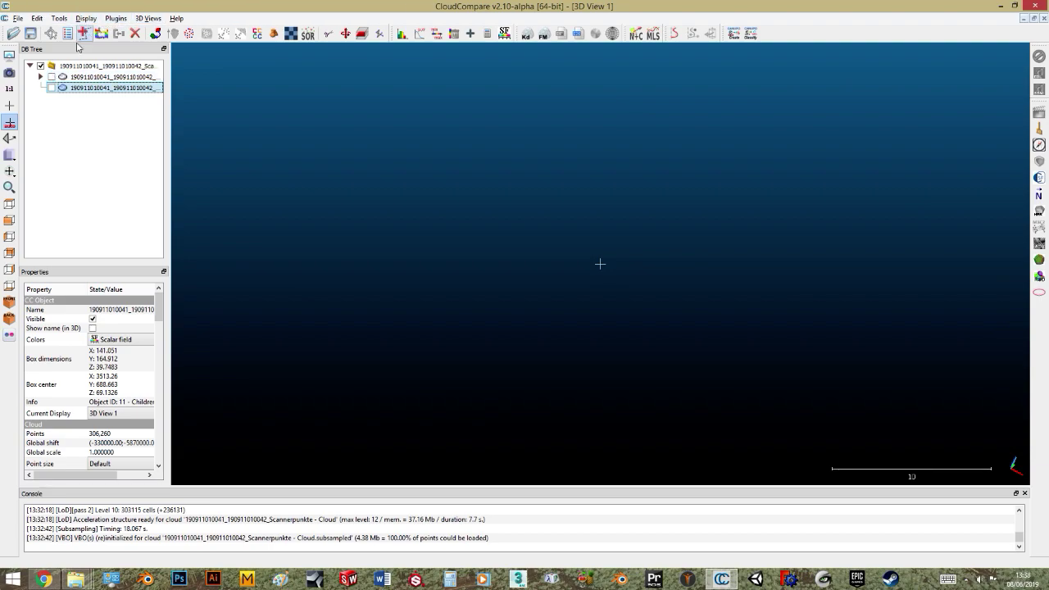
left_click(52, 88)
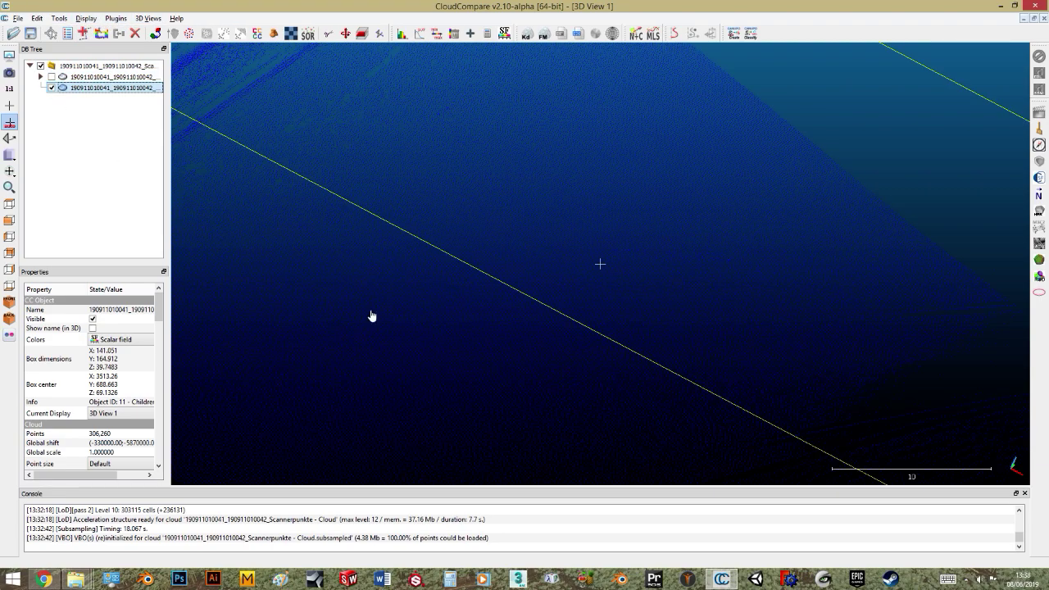
left_click_drag(372, 315, 278, 182)
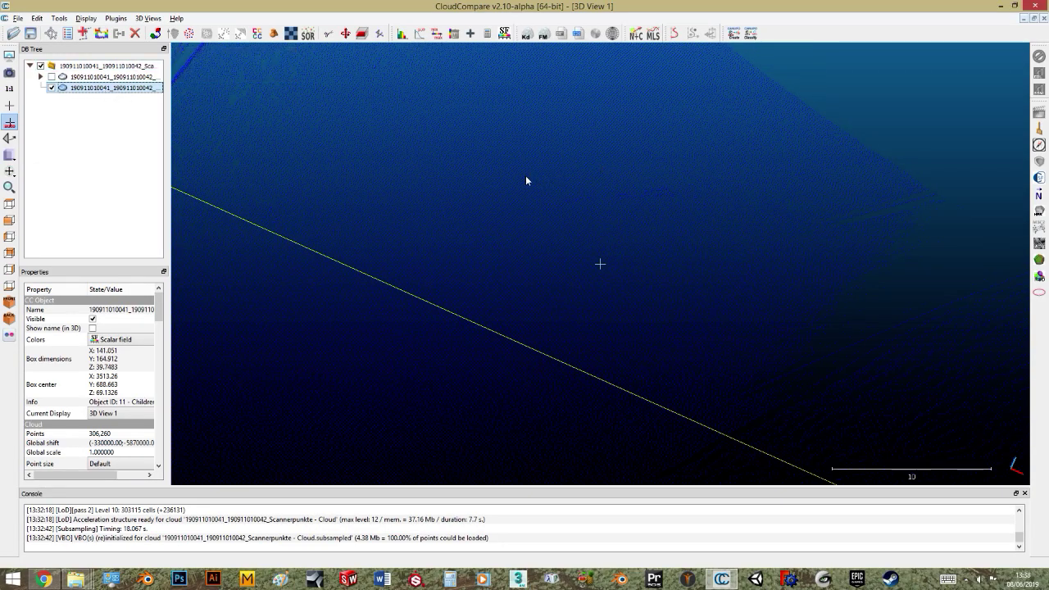
left_click_drag(527, 178, 427, 205)
Step: Save the cloud as a PLY mesh named 'reduced point cloud' in Nuova cartella (2)
left_click(18, 18)
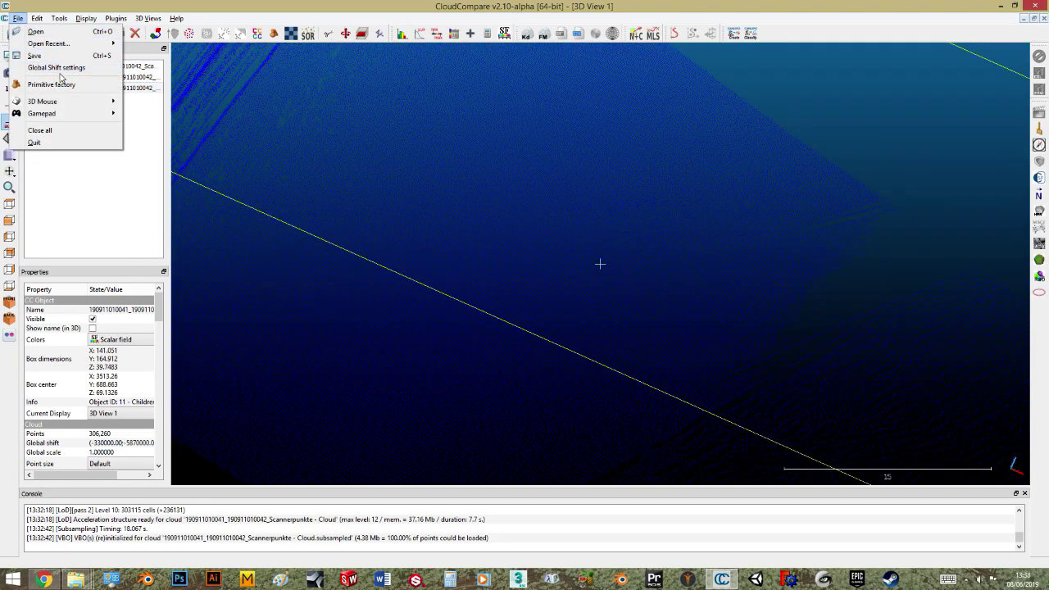
left_click(63, 57)
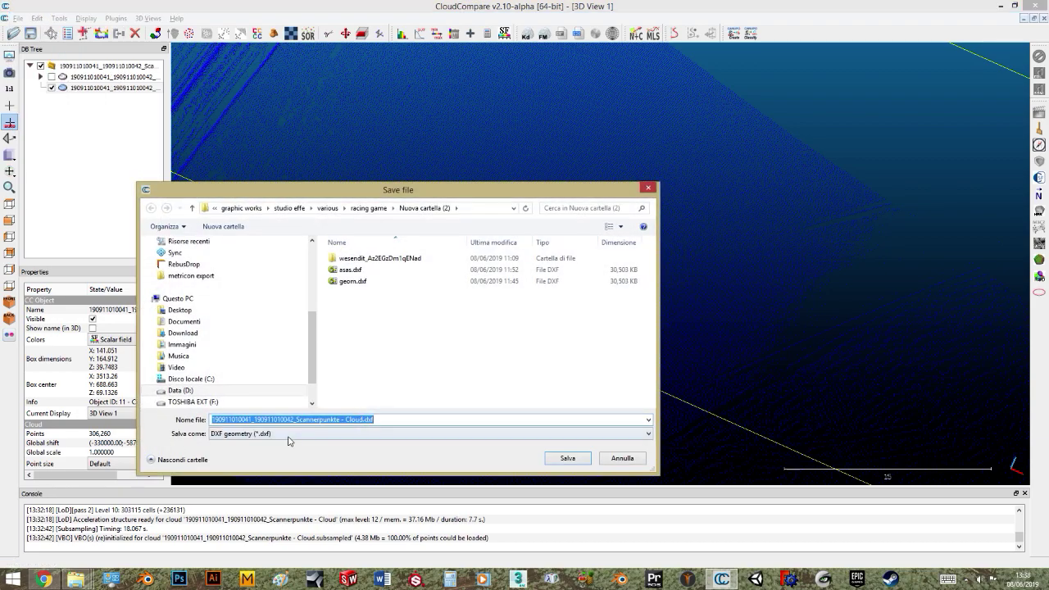
left_click(288, 435)
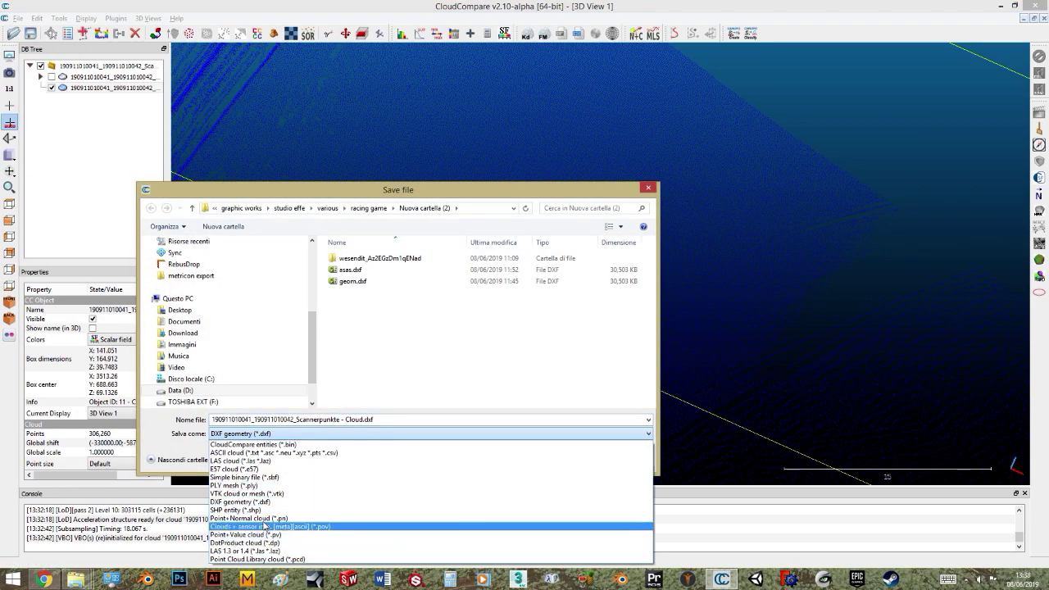
left_click(260, 485)
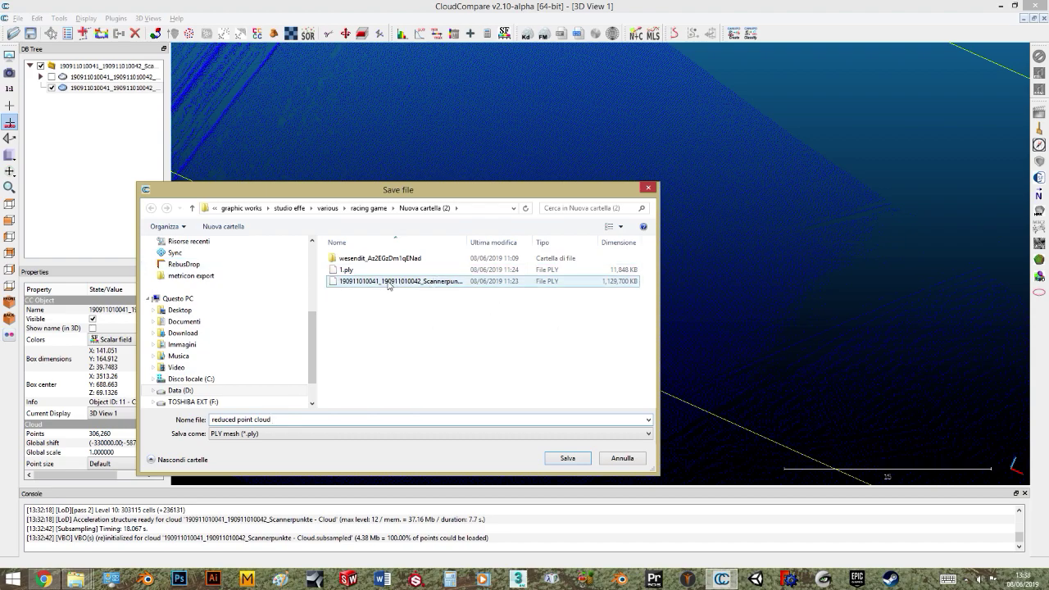
left_click_drag(432, 195, 494, 181)
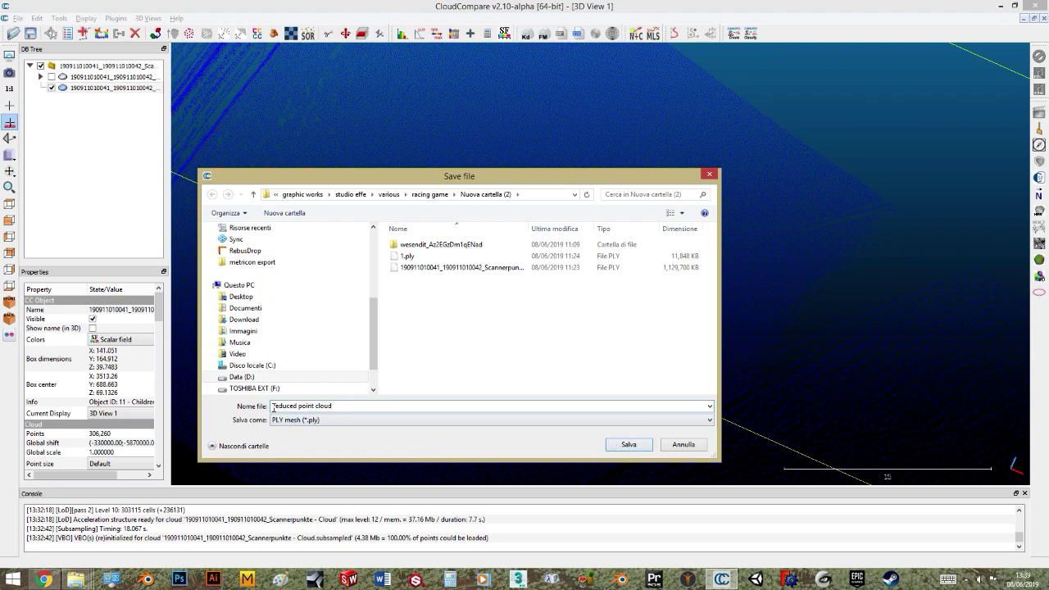
left_click(627, 445)
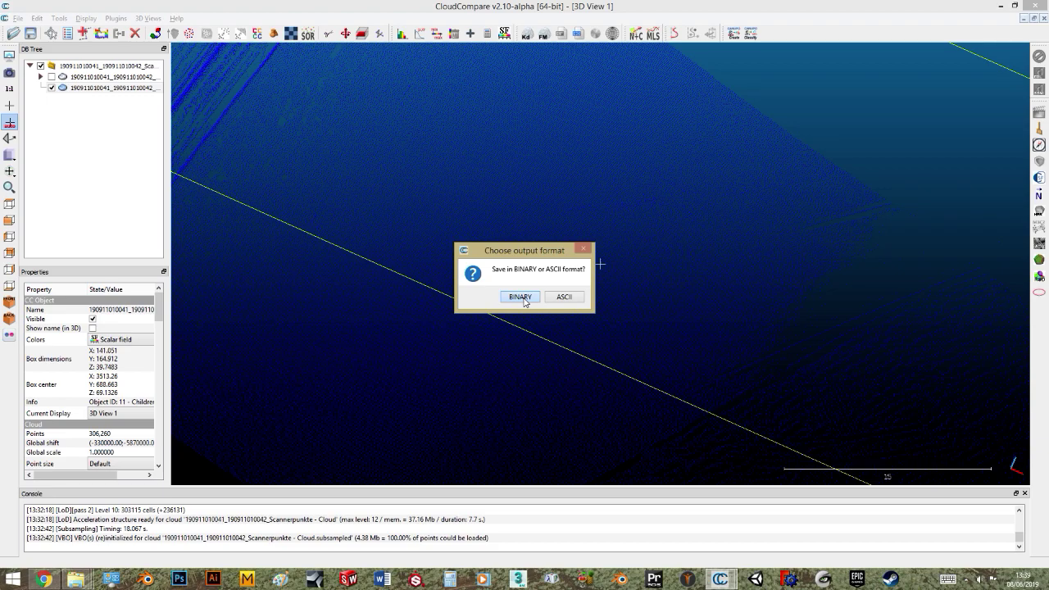
Step: Pick BINARY encoding, then browse File Explorer to Nuova cartella (2) to find reduced point cloud.ply
left_click(523, 300)
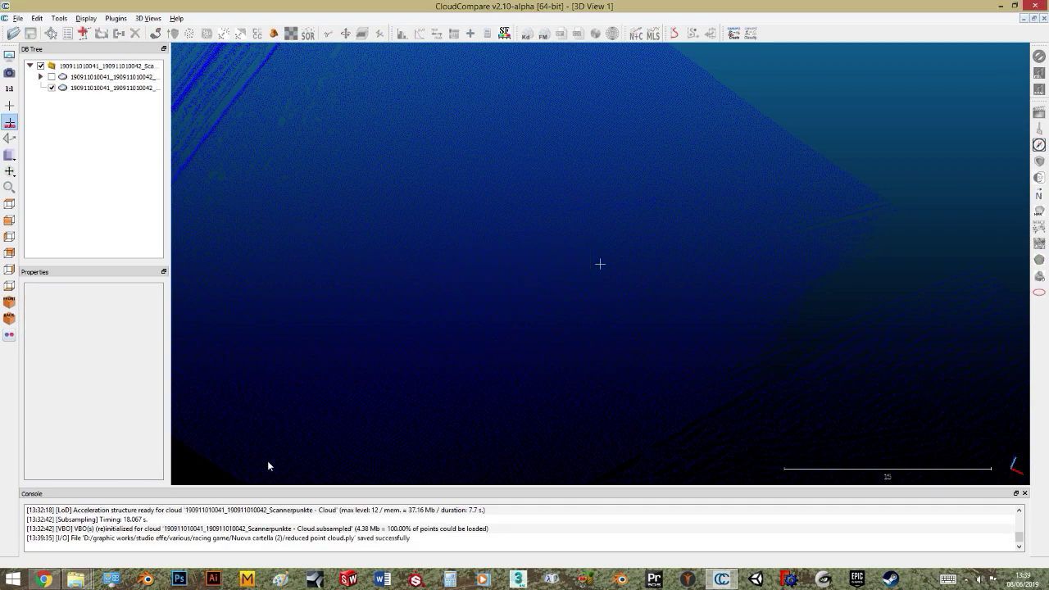
mouse_move(76, 579)
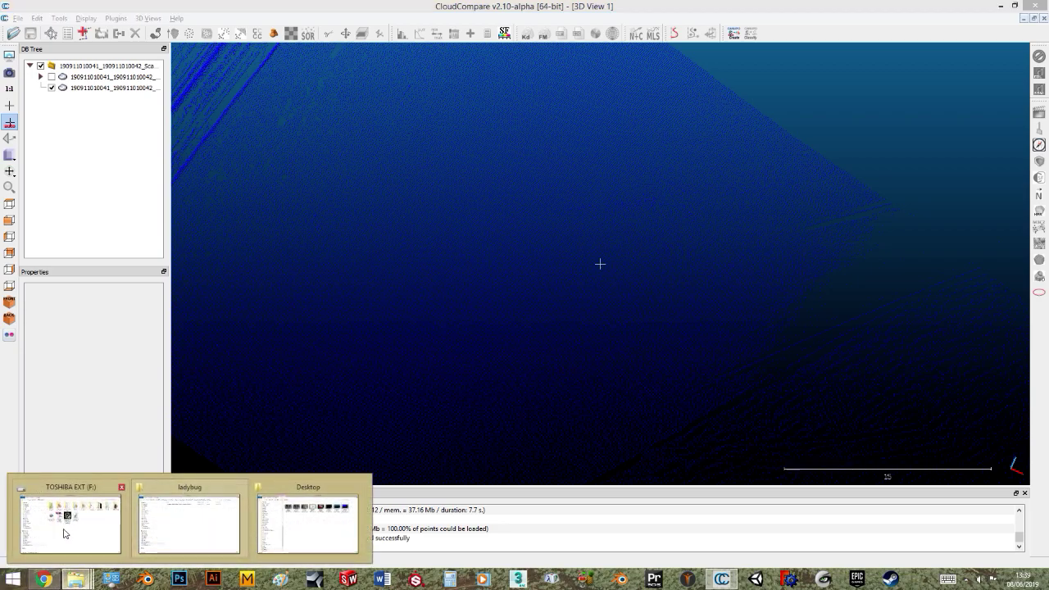
mouse_move(70, 531)
left_click(218, 525)
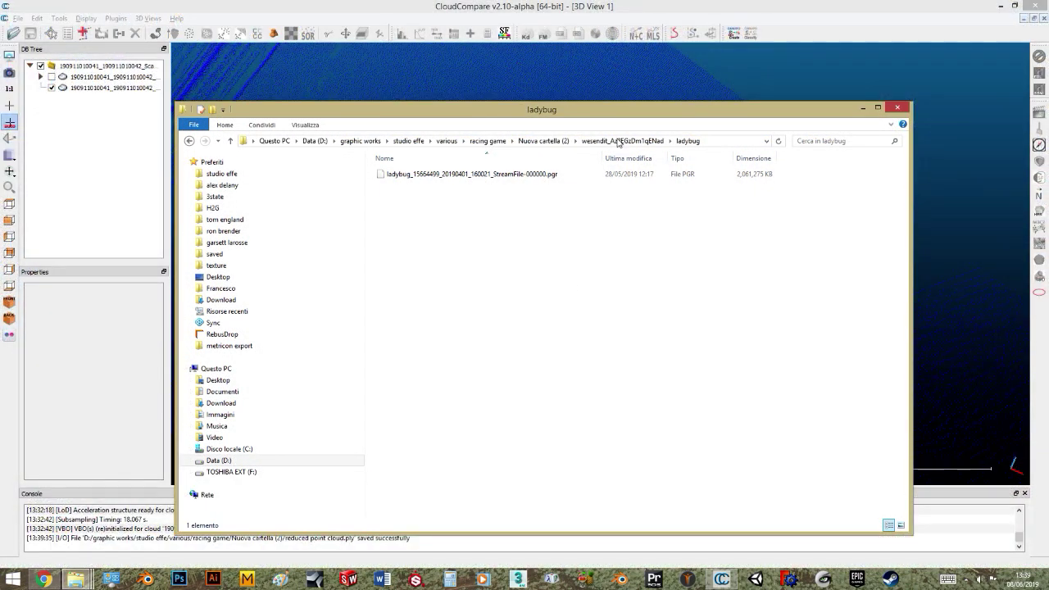
left_click(617, 140)
left_click(540, 142)
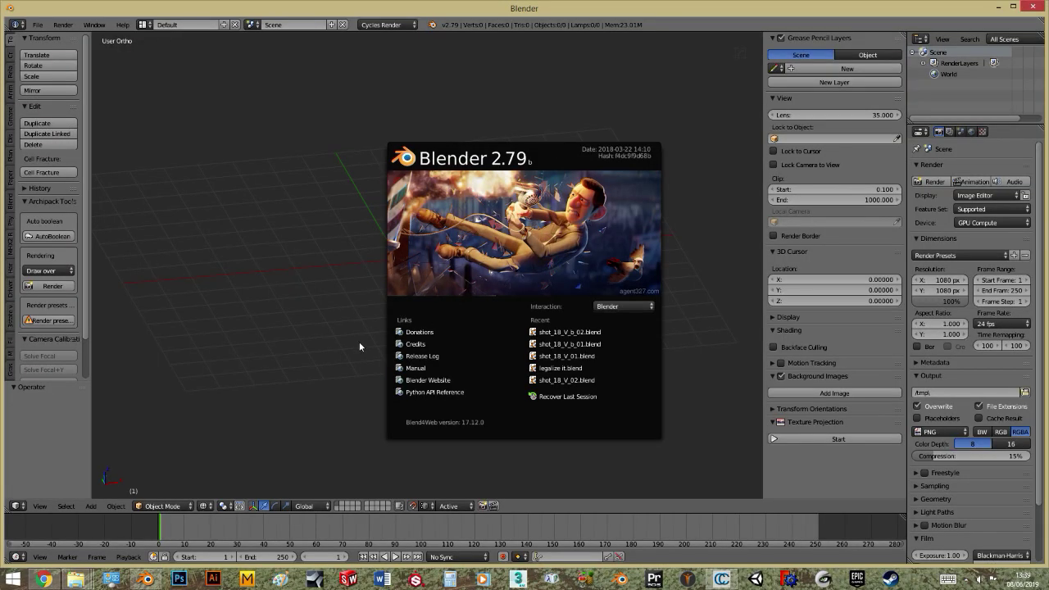
Step: Dismiss the Blender splash, orbit the empty grid, and bring up the File > Import list
left_click(267, 354)
left_click(299, 277)
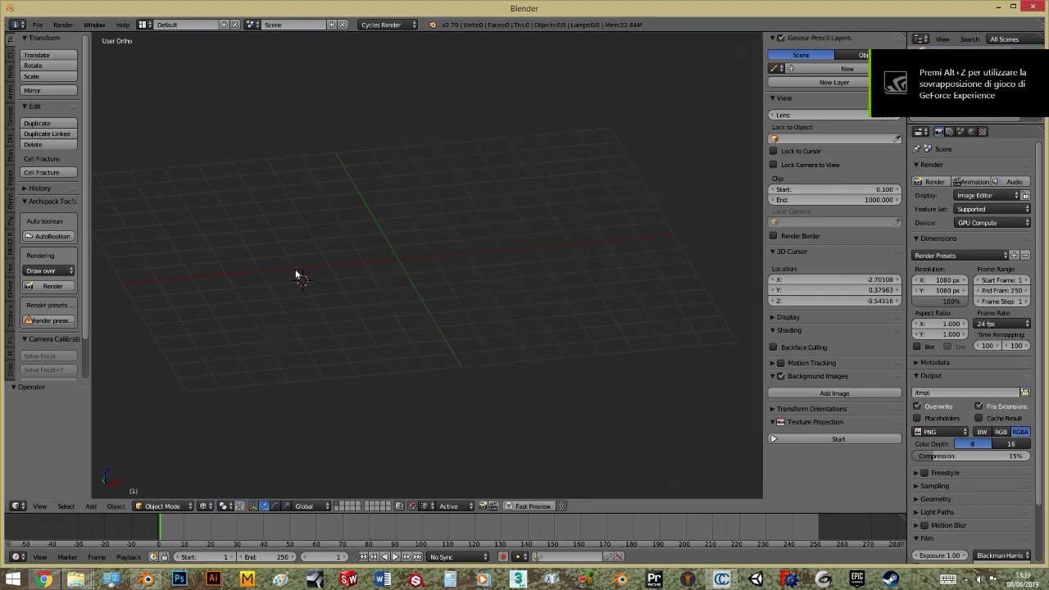
left_click(412, 270)
left_click(404, 258)
middle_click_drag(397, 268, 375, 246)
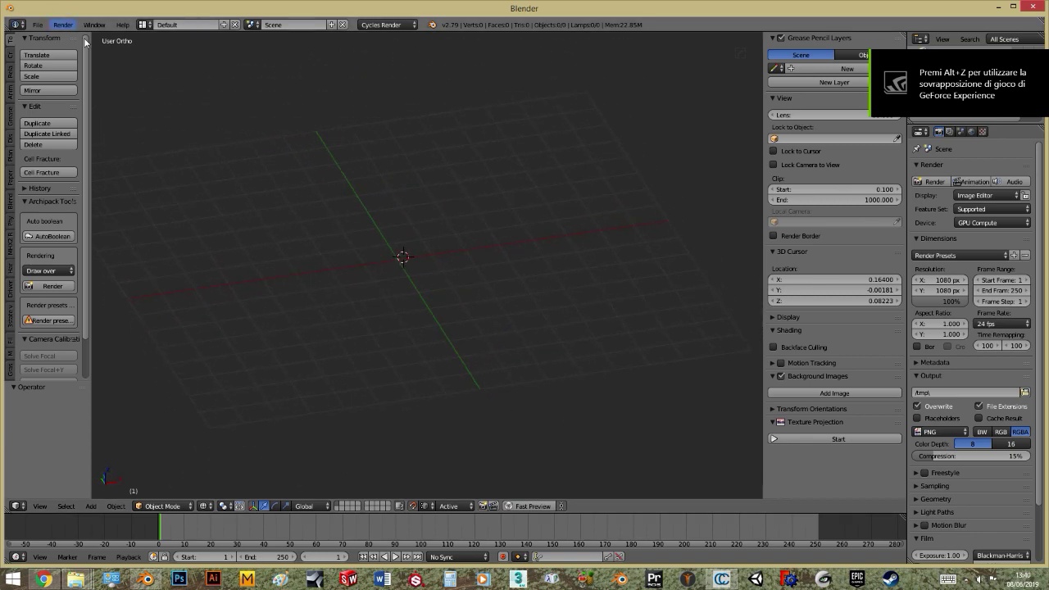
left_click(38, 26)
mouse_move(64, 235)
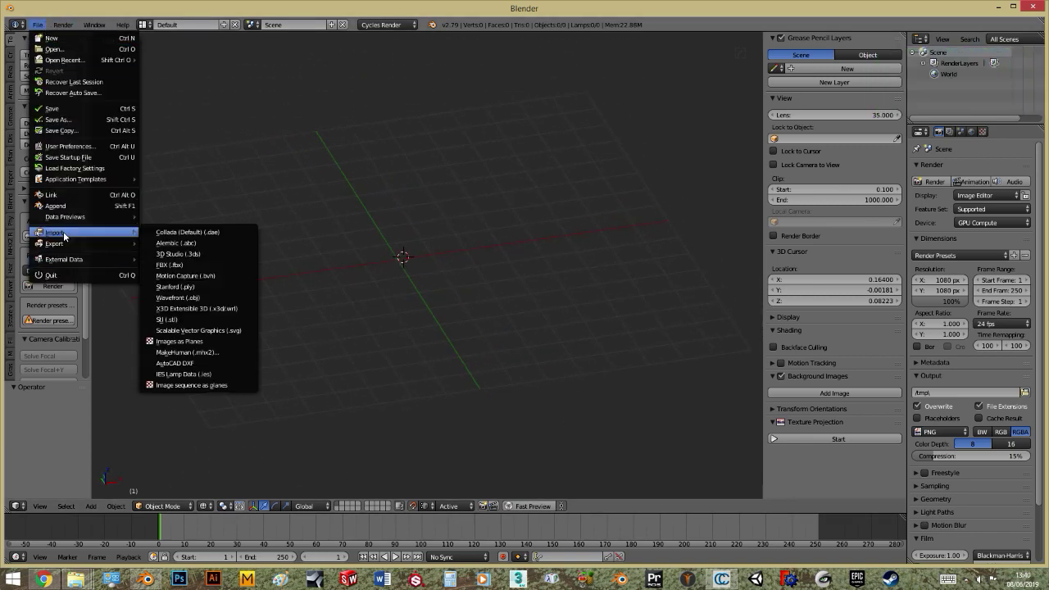
Step: Start a Stanford (.ply) import and go up to the studio effe folder
left_click(183, 286)
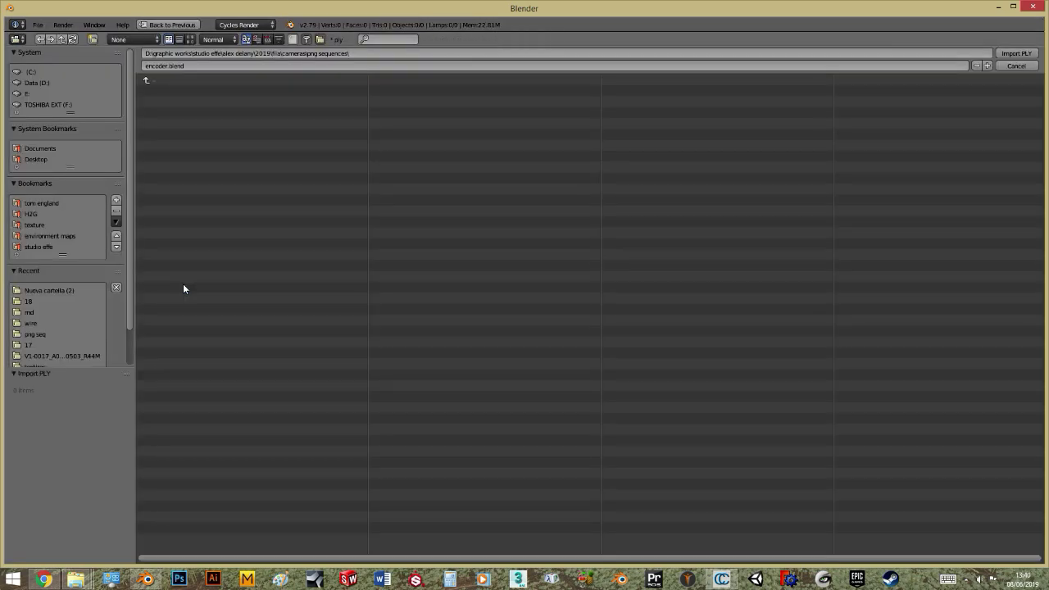
left_click(152, 81)
left_click(152, 81)
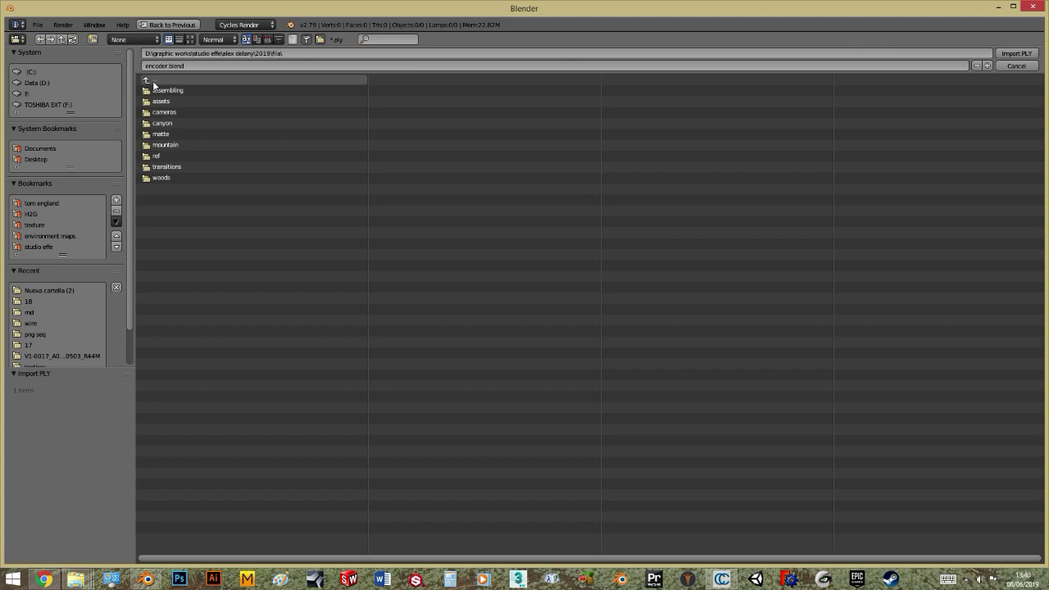
left_click(152, 81)
left_click(153, 81)
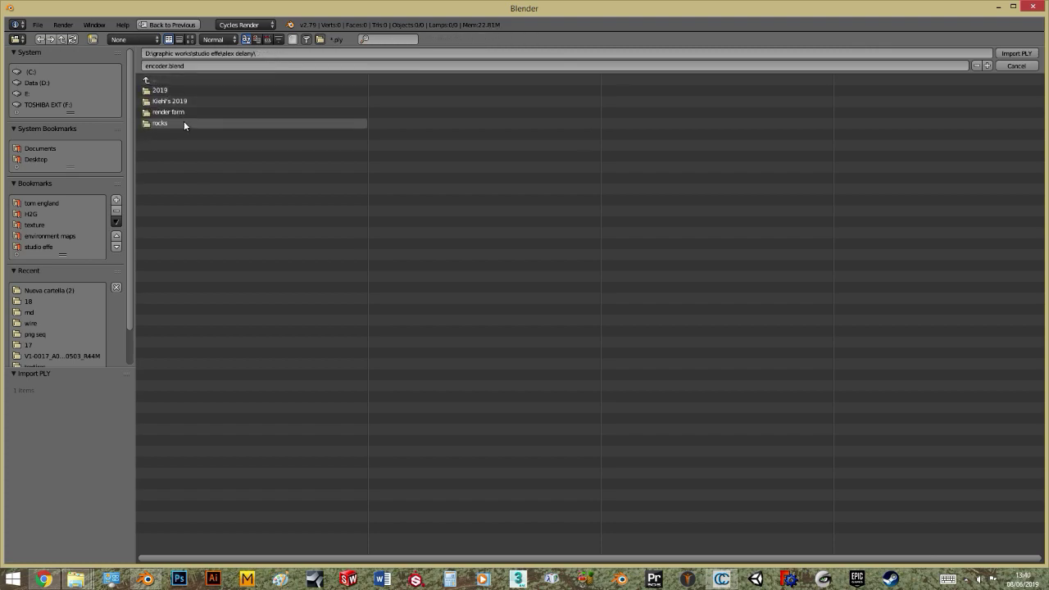
left_click(158, 79)
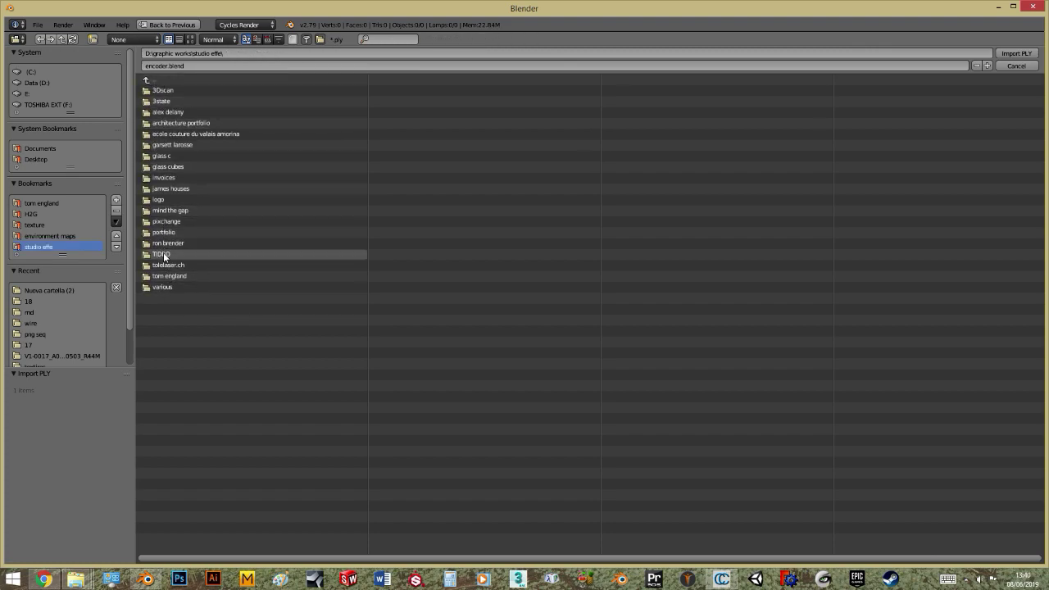
Step: Browse into various > racing game > Nuova cartella (2) and choose reduced point cloud.ply
left_click(160, 287)
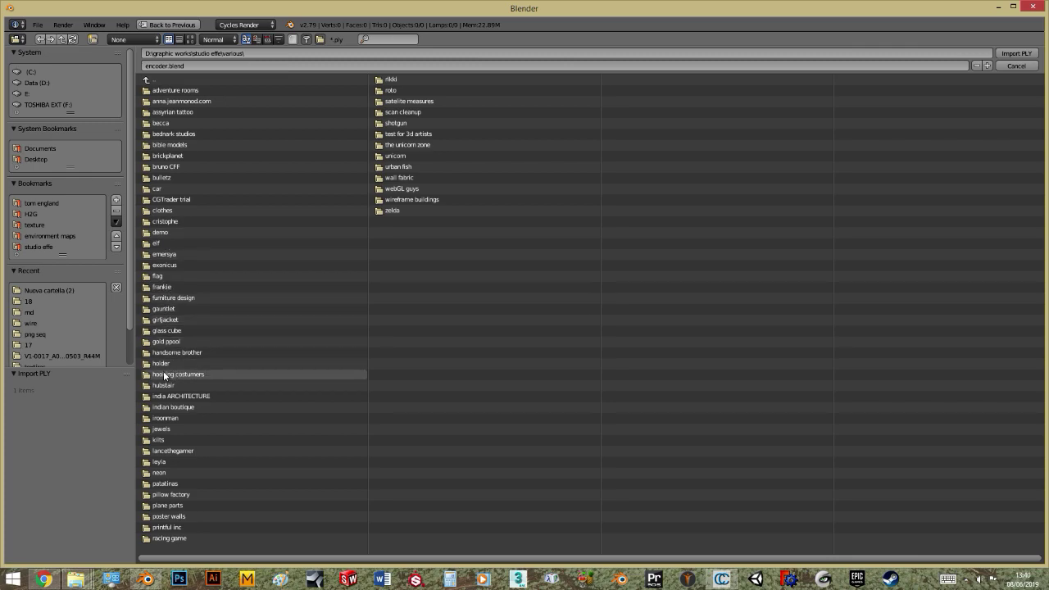
left_click(158, 538)
left_click(182, 91)
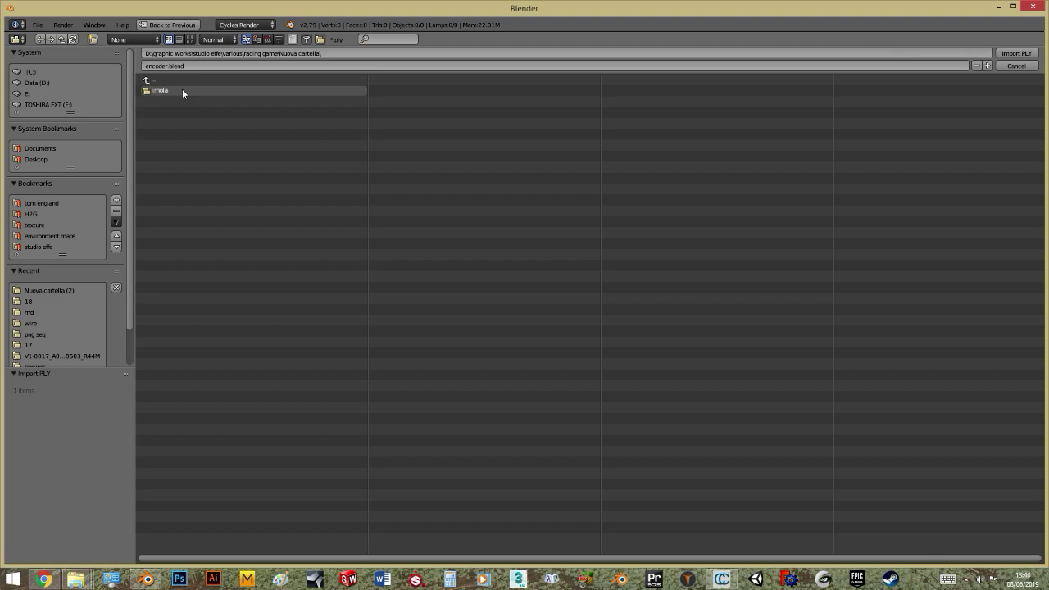
left_click(166, 82)
left_click(185, 102)
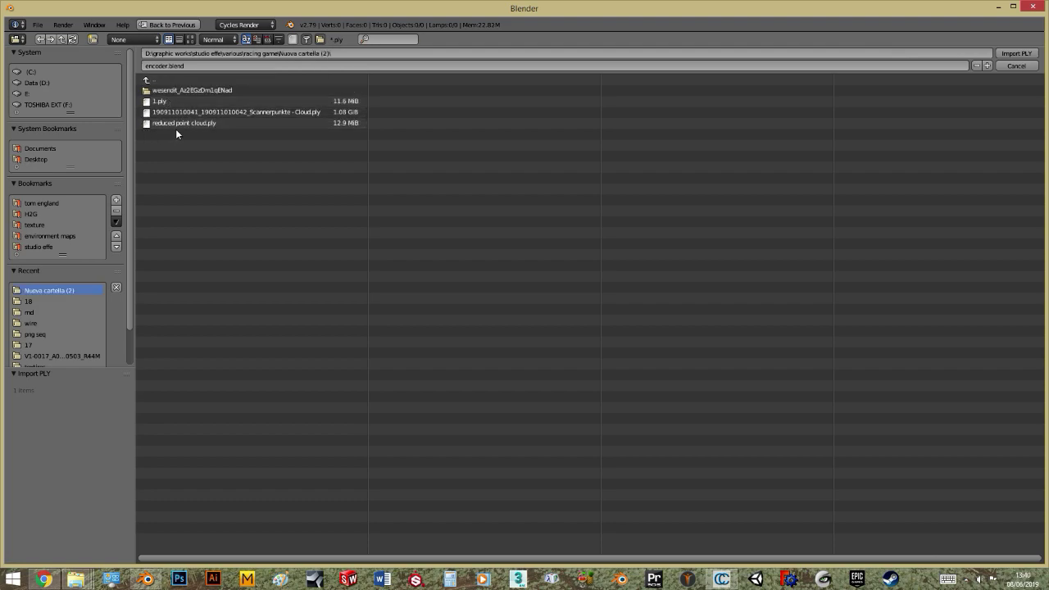
left_click(176, 123)
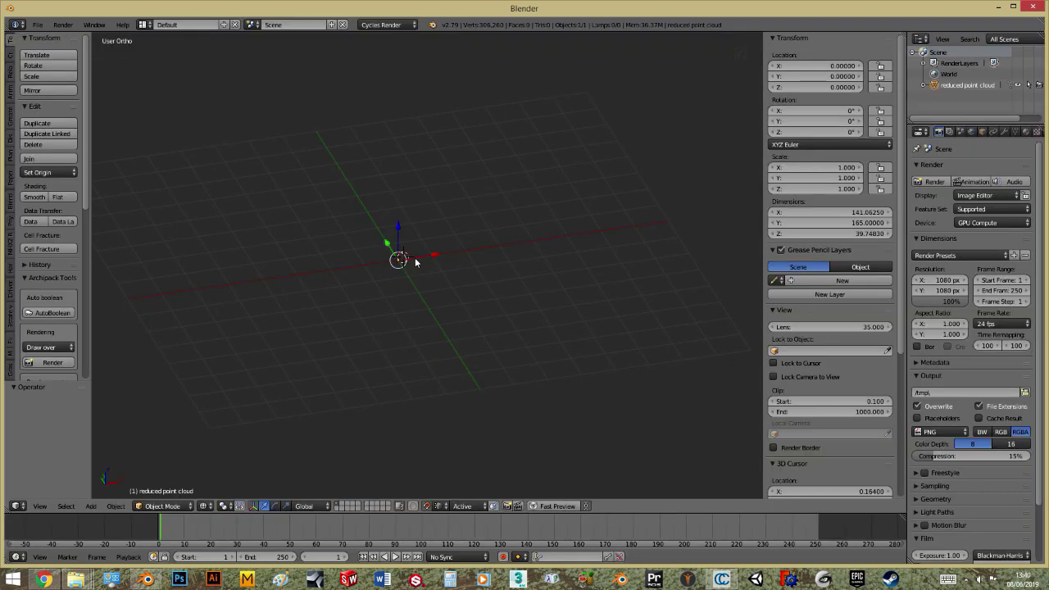
scroll(404, 284, "up", 5)
middle_click_drag(223, 233, 383, 266, "shift")
scroll(382, 266, "up", 4)
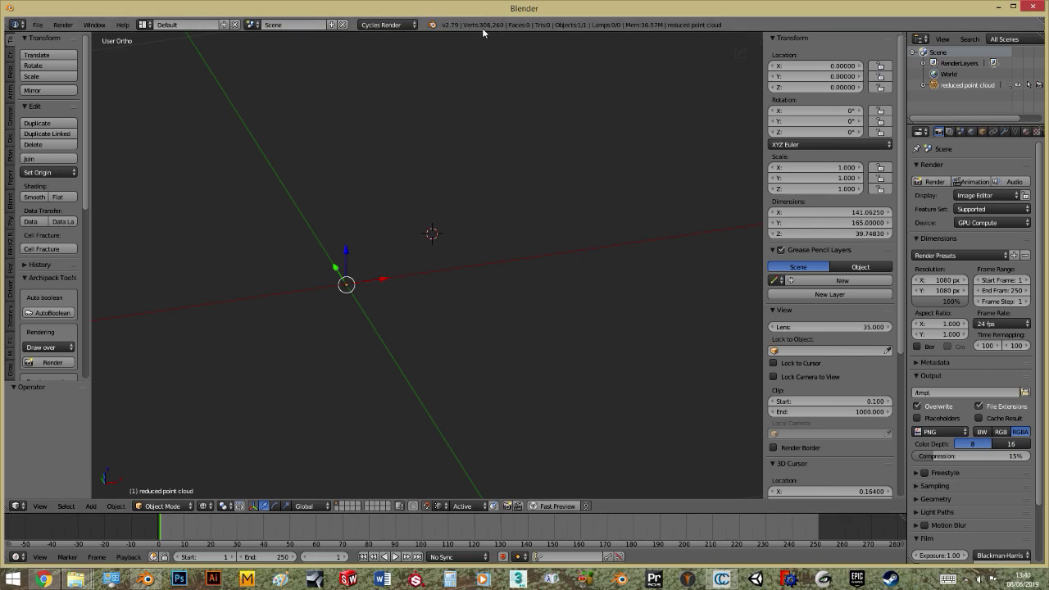
scroll(332, 293, "up", 6)
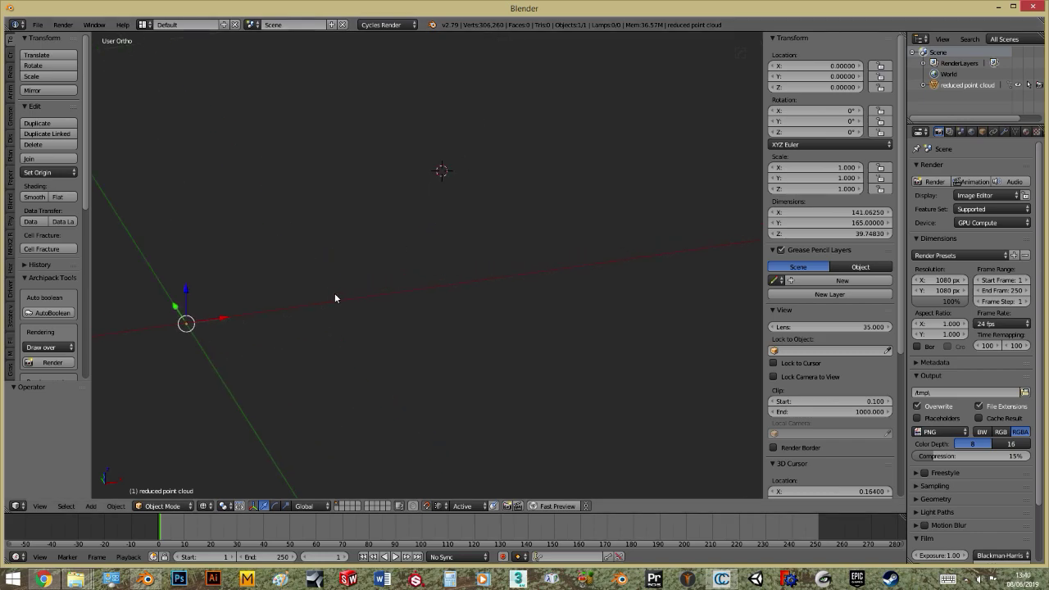
scroll(254, 349, "down", 1)
scroll(254, 348, "down", 2)
middle_click_drag(255, 344, 370, 330, "shift")
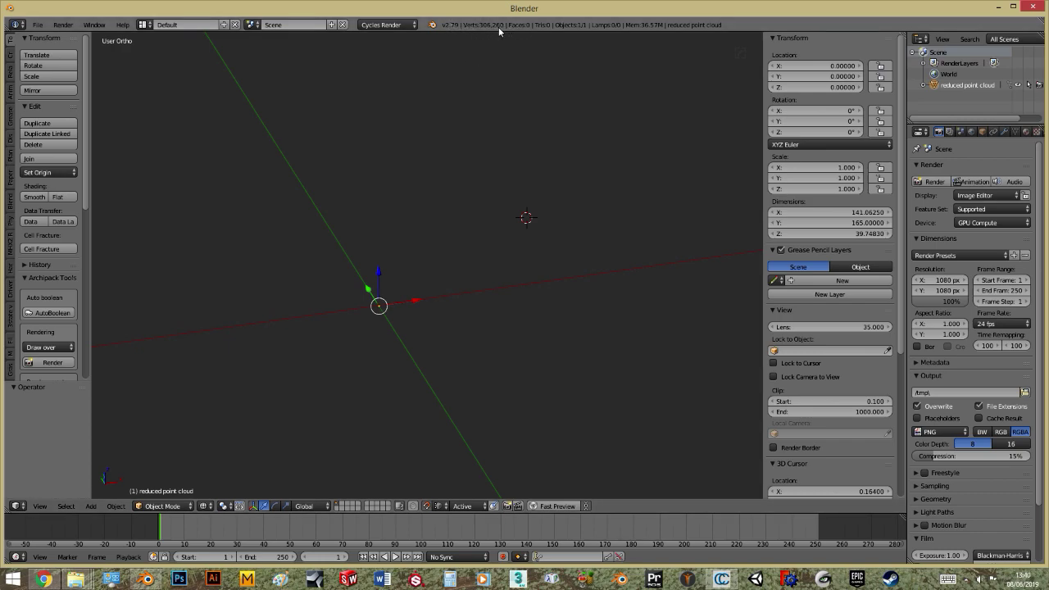
key("Home")
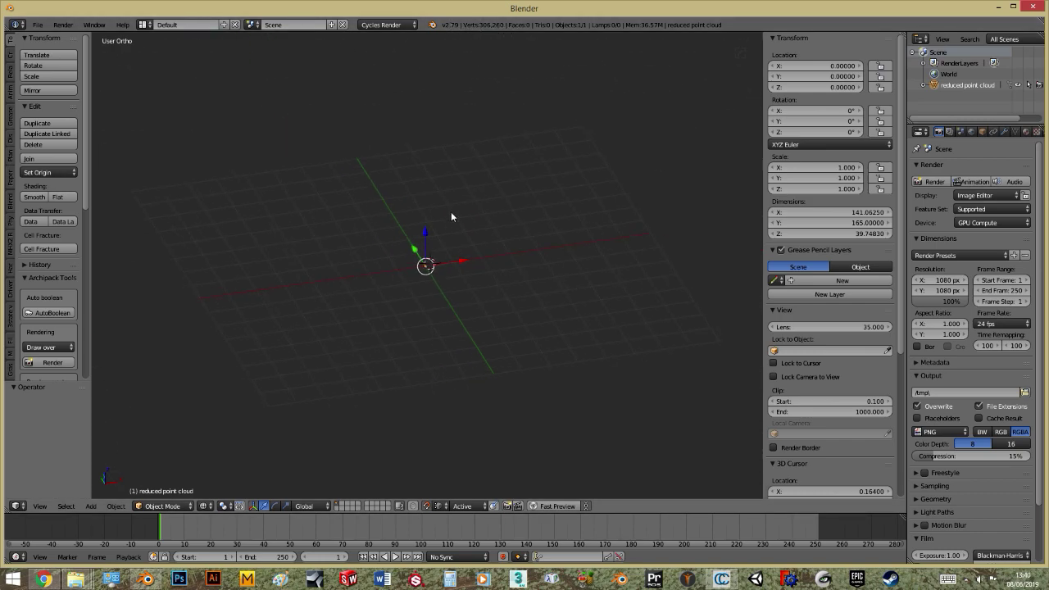
middle_click_drag(449, 222, 408, 290)
scroll(407, 290, "up", 5)
middle_click_drag(481, 279, 422, 290)
Step: Enter Edit Mode, select all vertices, and set their Median Y to 0
key("Tab")
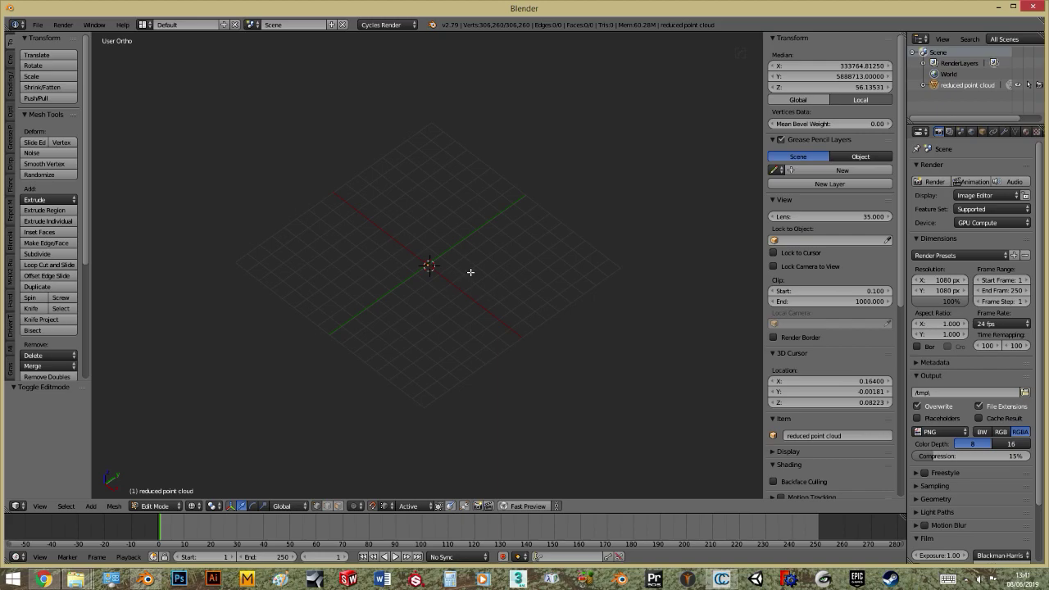
key("a")
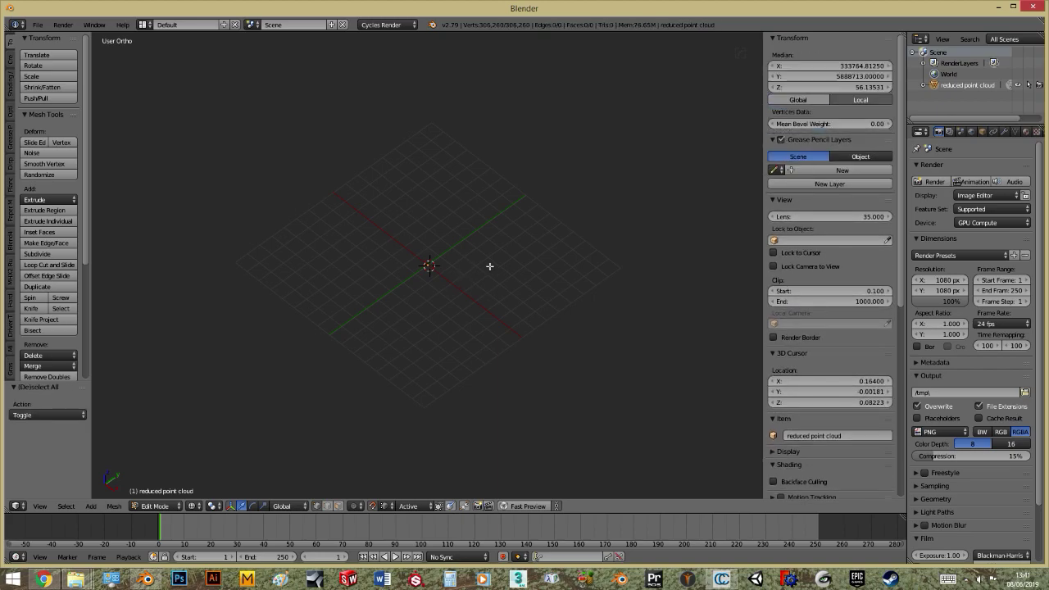
left_click(829, 75)
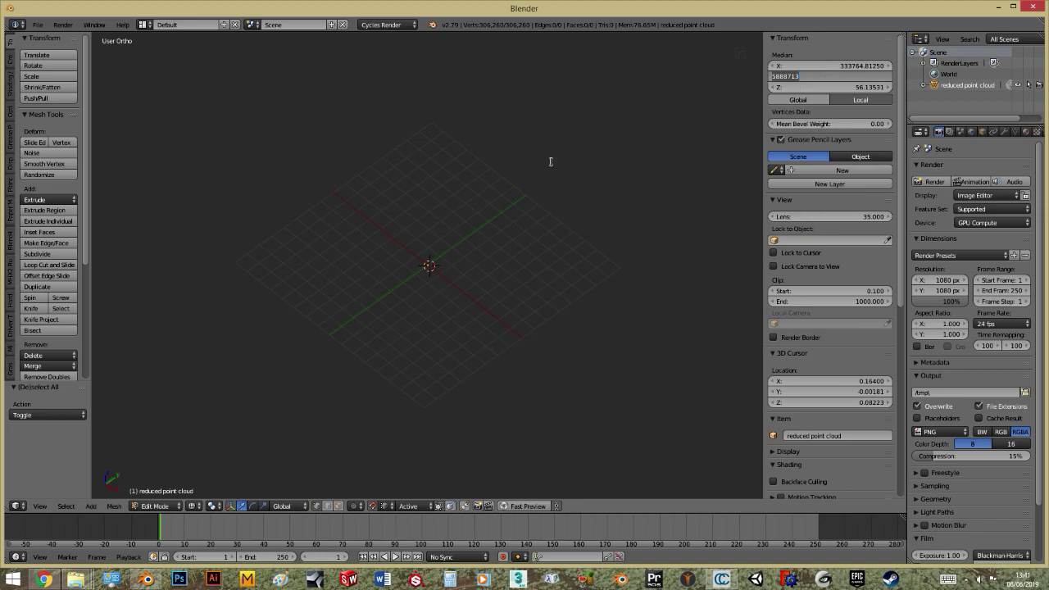
type("0")
key("Return")
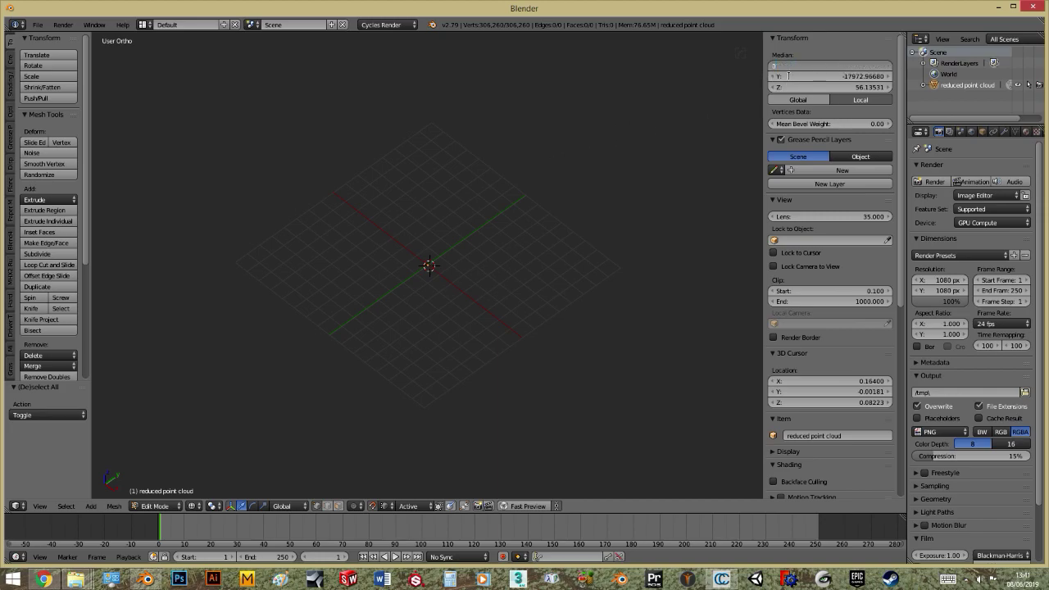
left_click(826, 75)
type("0")
key("Return")
Step: Set the selection's Median X, Y and Z to 0 in the N panel, centring the cloud
left_click(834, 66)
type("0")
key("Return")
left_click(829, 76)
type("0223")
key("Return")
left_click(843, 66)
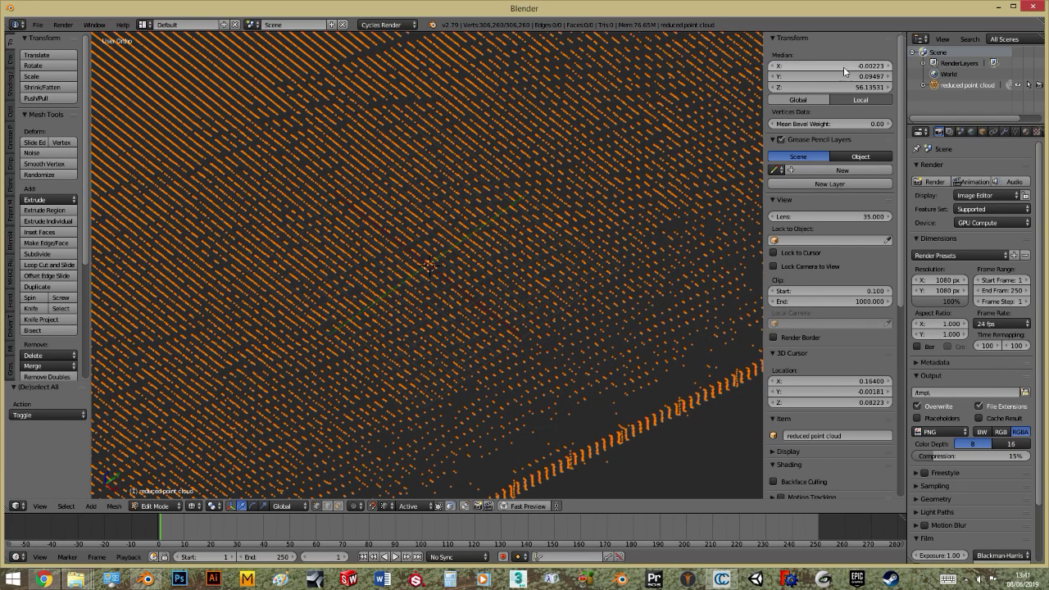
type("0")
key("Tab")
type("0")
key("Tab")
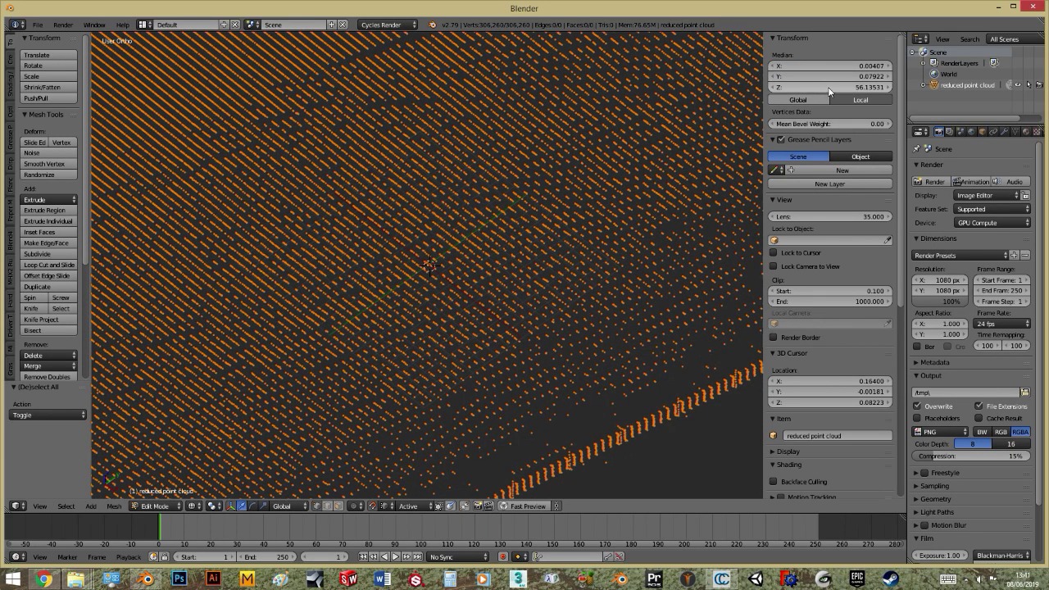
type("0")
key("Return")
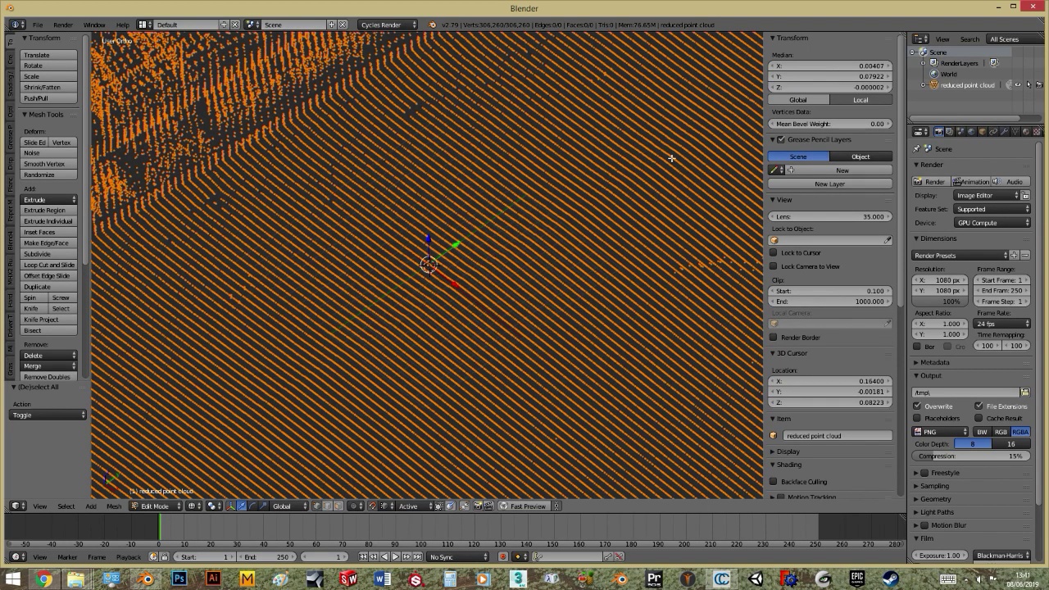
scroll(542, 278, "down", 5)
middle_click_drag(510, 265, 563, 267)
scroll(563, 267, "up", 6)
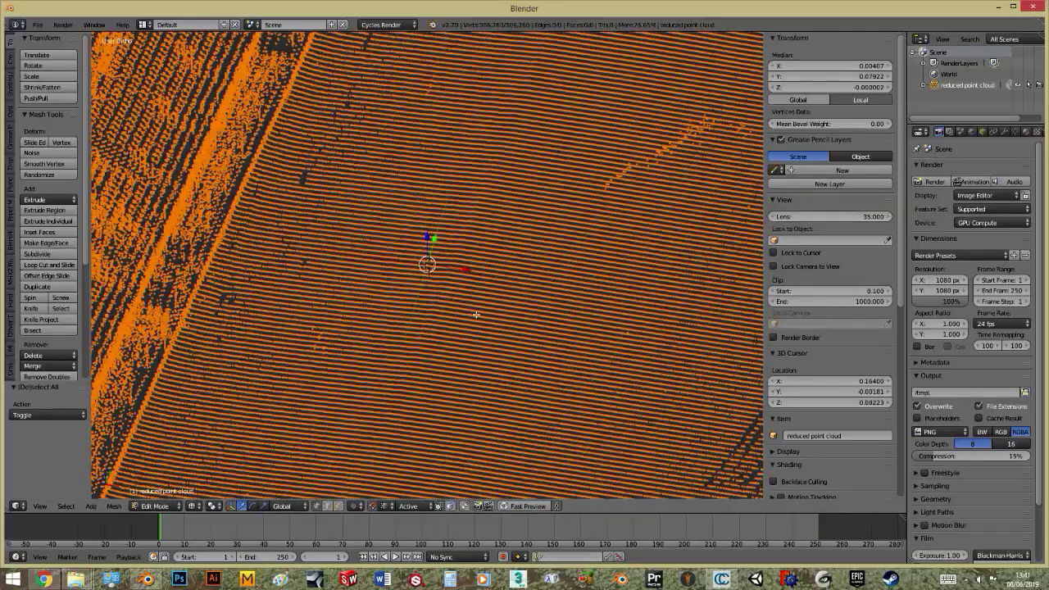
middle_click_drag(387, 313, 461, 268, "shift")
scroll(265, 304, "up", 2)
scroll(254, 284, "up", 1)
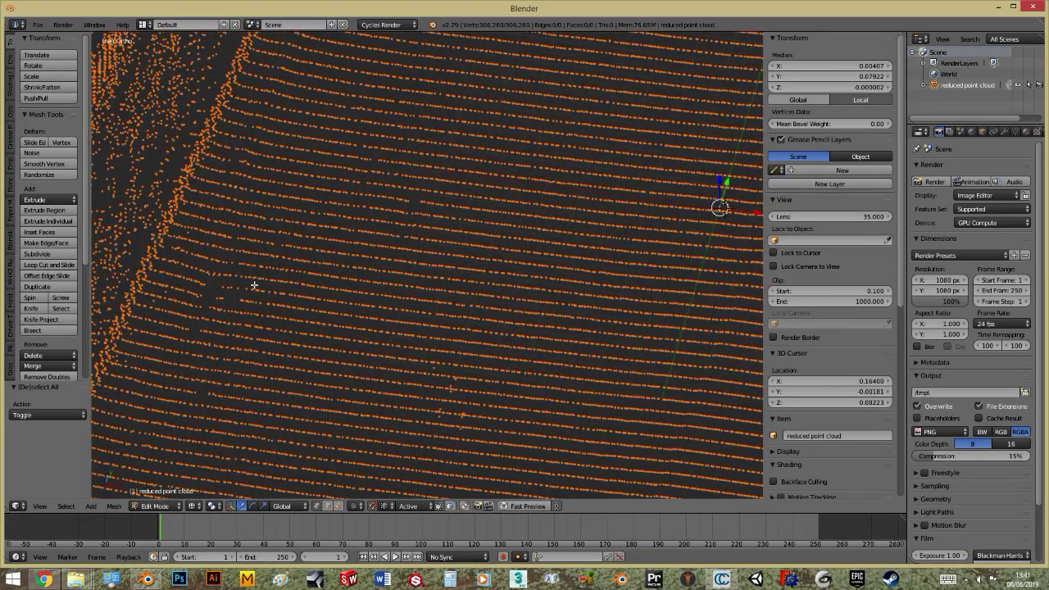
scroll(410, 310, "up", 3)
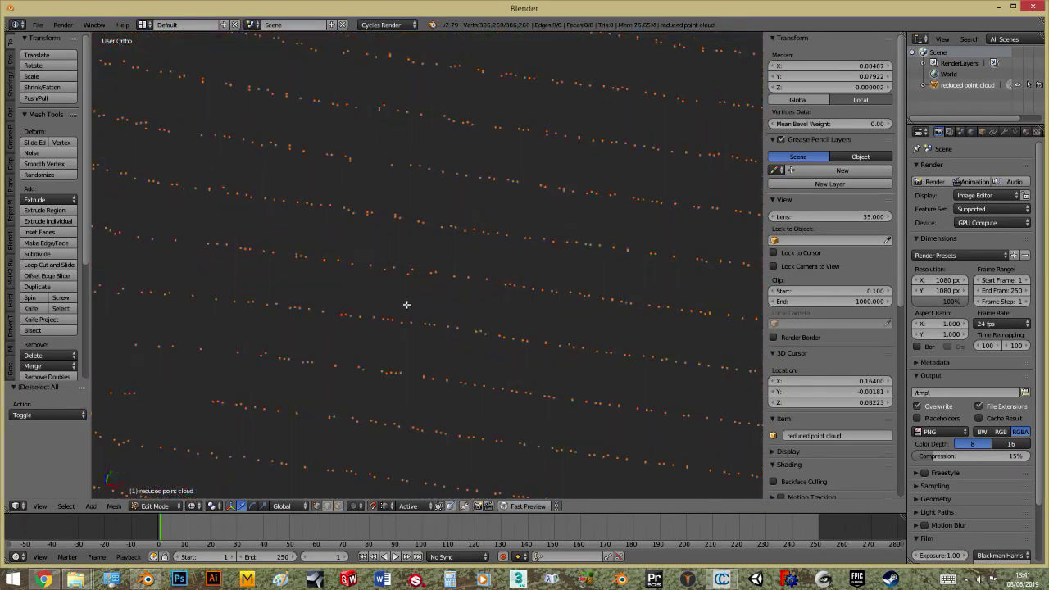
scroll(434, 287, "down", 6)
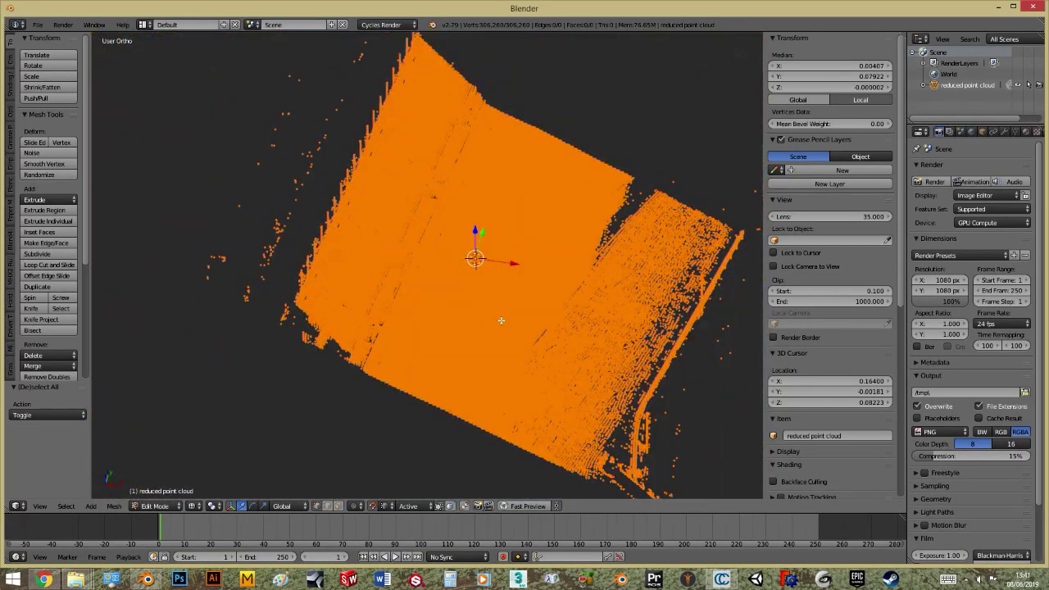
middle_click_drag(501, 321, 408, 351)
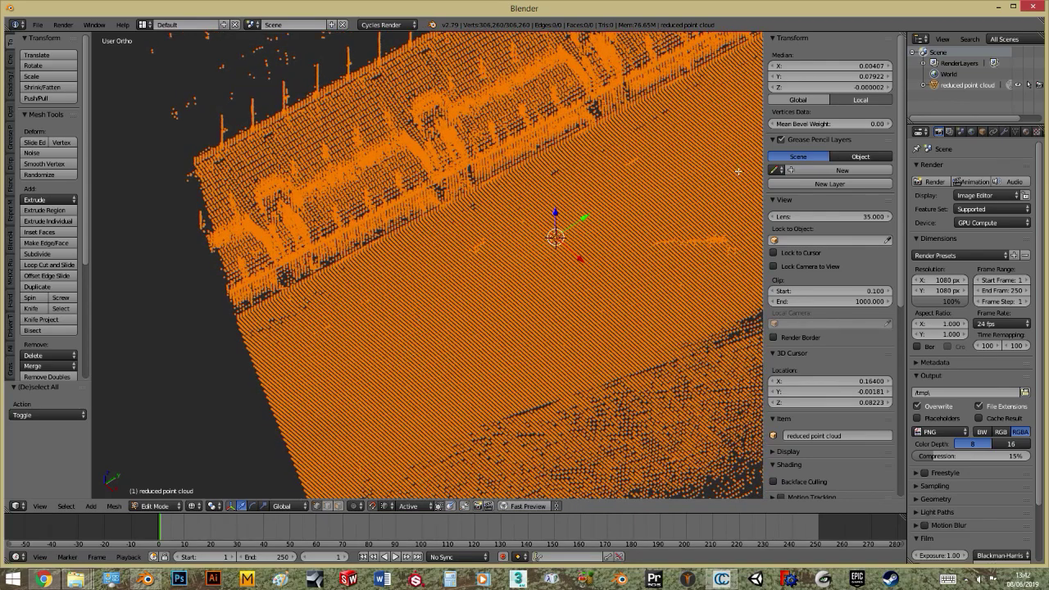
Step: Set the points' Median X and Y to 0, then orbit out to view the whole slab
left_click(849, 66)
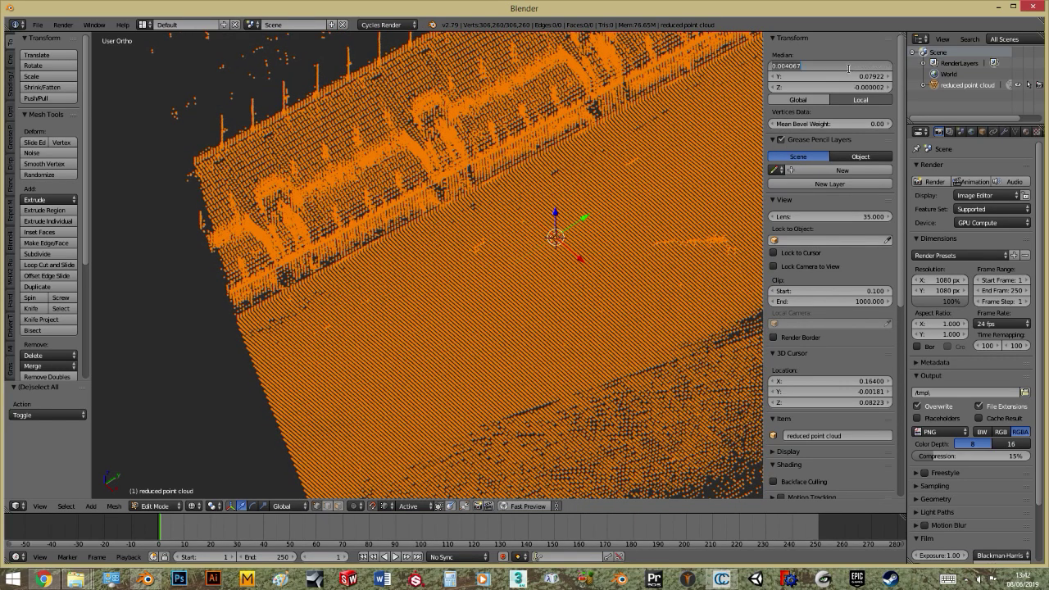
type("0")
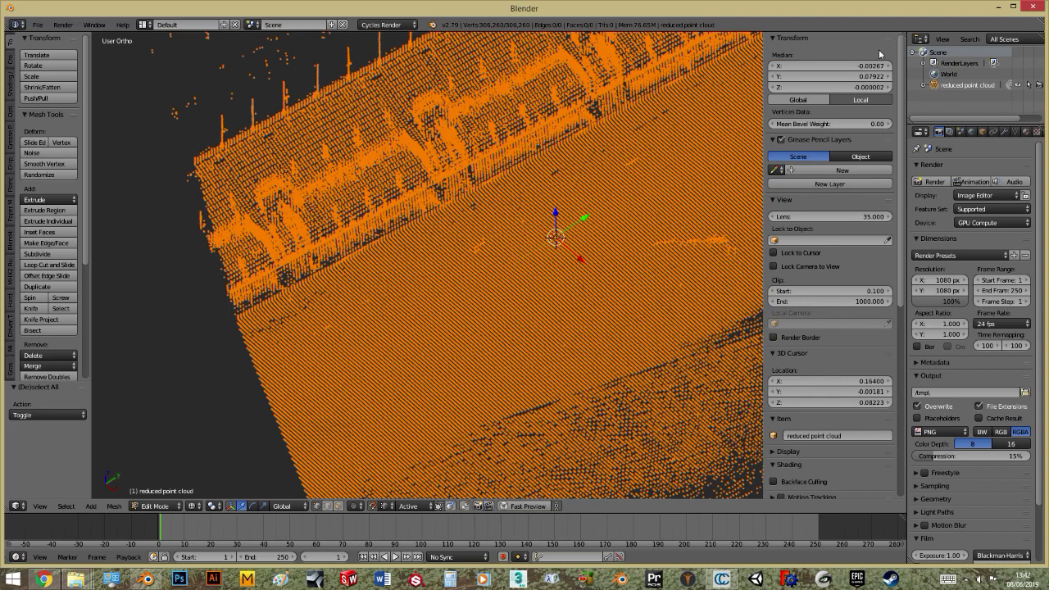
key("Return")
left_click(809, 64)
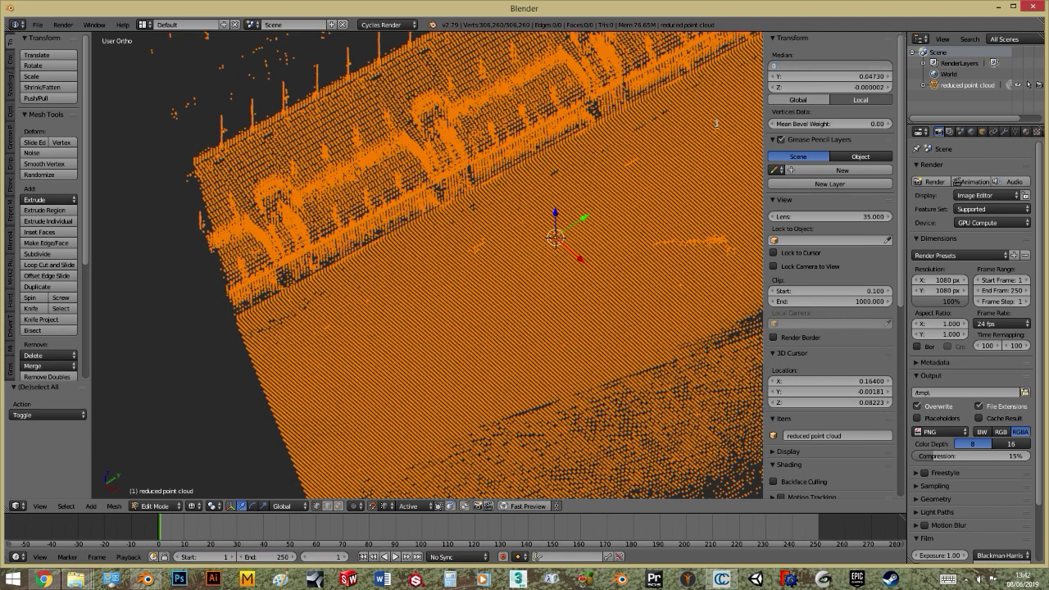
key("Tab")
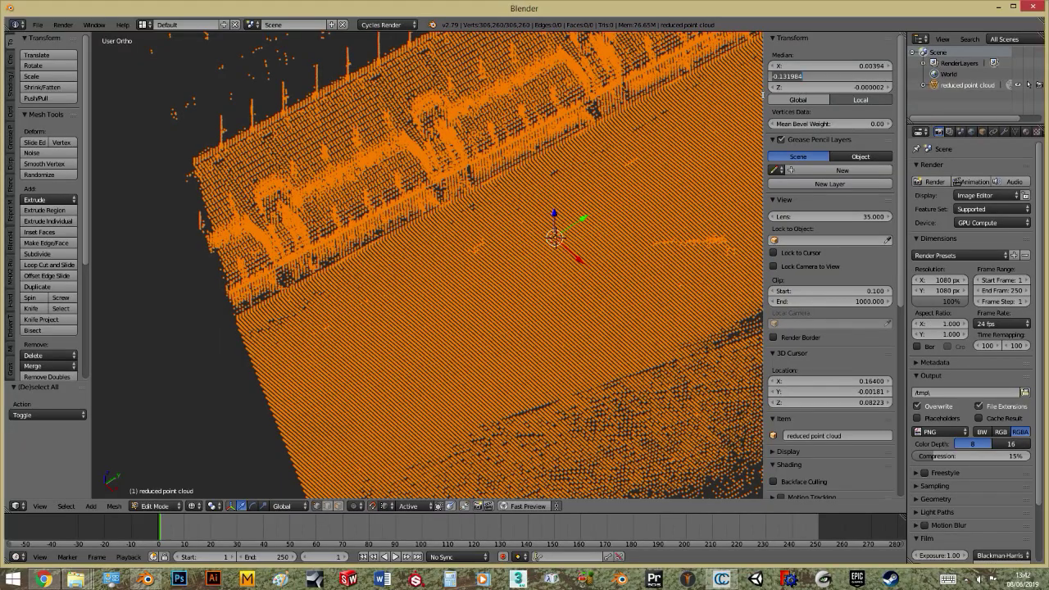
type("0")
key("Return")
middle_click_drag(738, 131, 642, 250)
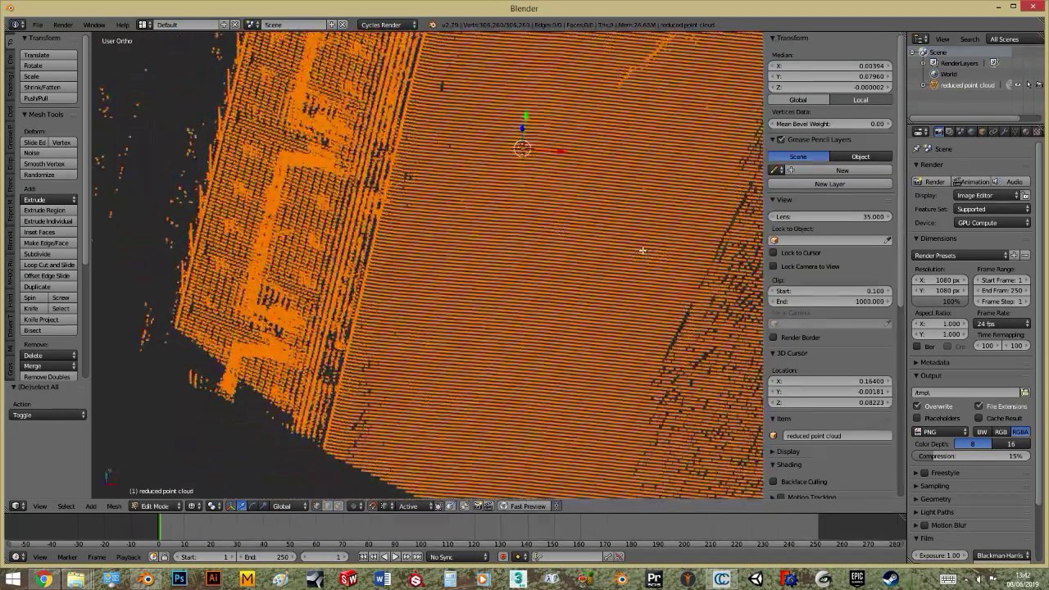
middle_click_drag(572, 253, 471, 196)
scroll(472, 213, "down", 5)
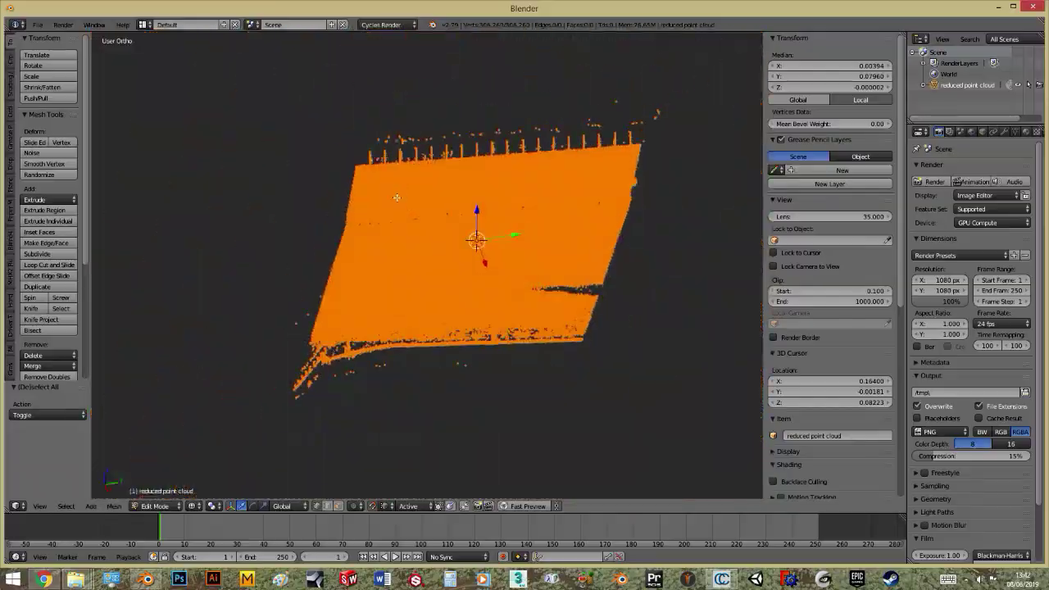
middle_click_drag(467, 238, 432, 236)
Step: Switch to Object Mode and move to a low, diagonal close-up of the road stripes
key("Tab")
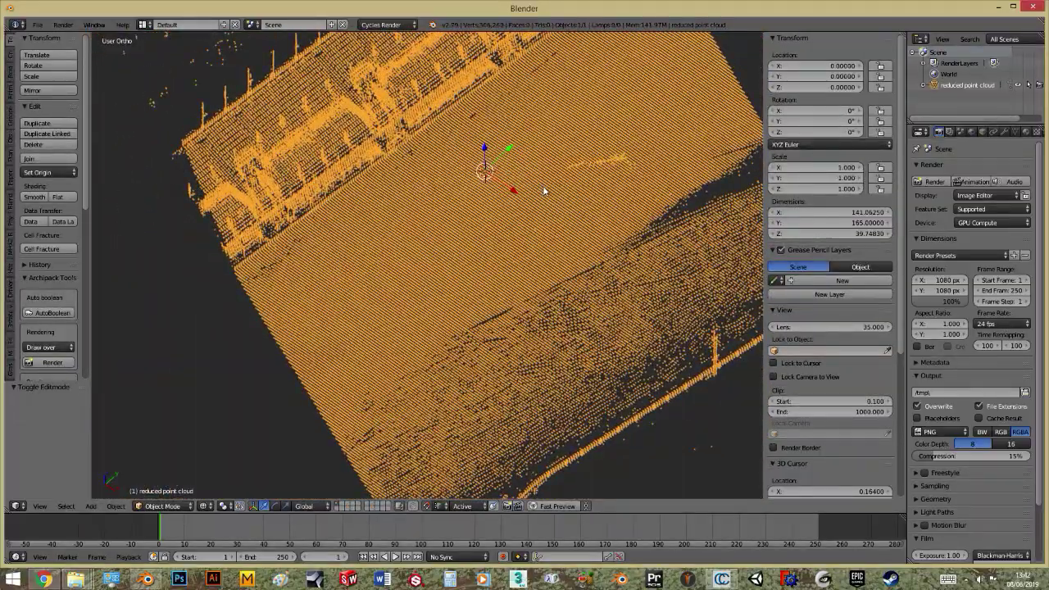
scroll(460, 186, "up", 3)
scroll(460, 185, "down", 5)
scroll(459, 196, "up", 5)
middle_click_drag(459, 197, 471, 241)
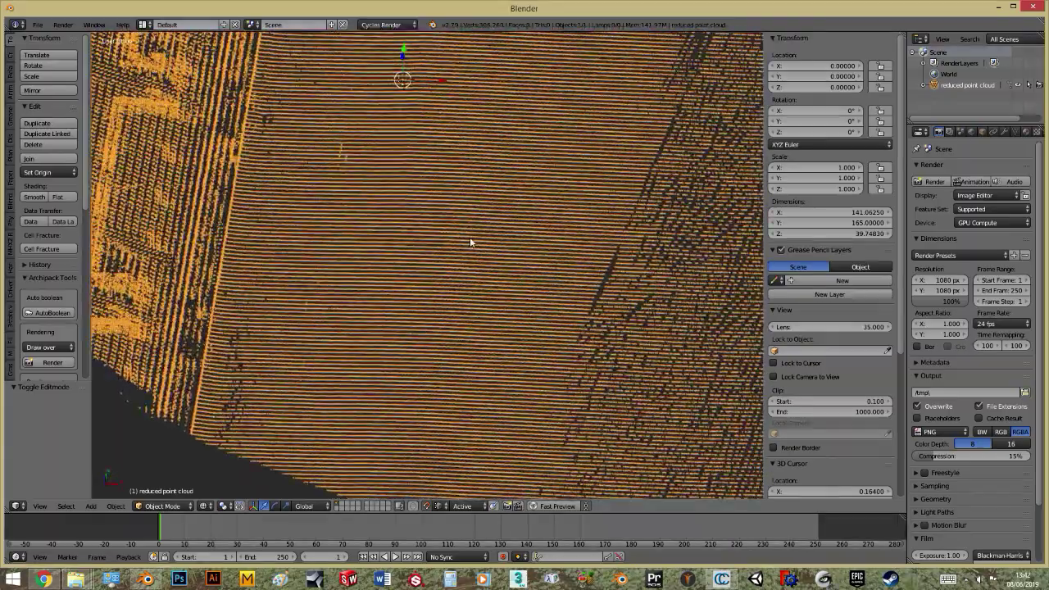
scroll(470, 240, "up", 1)
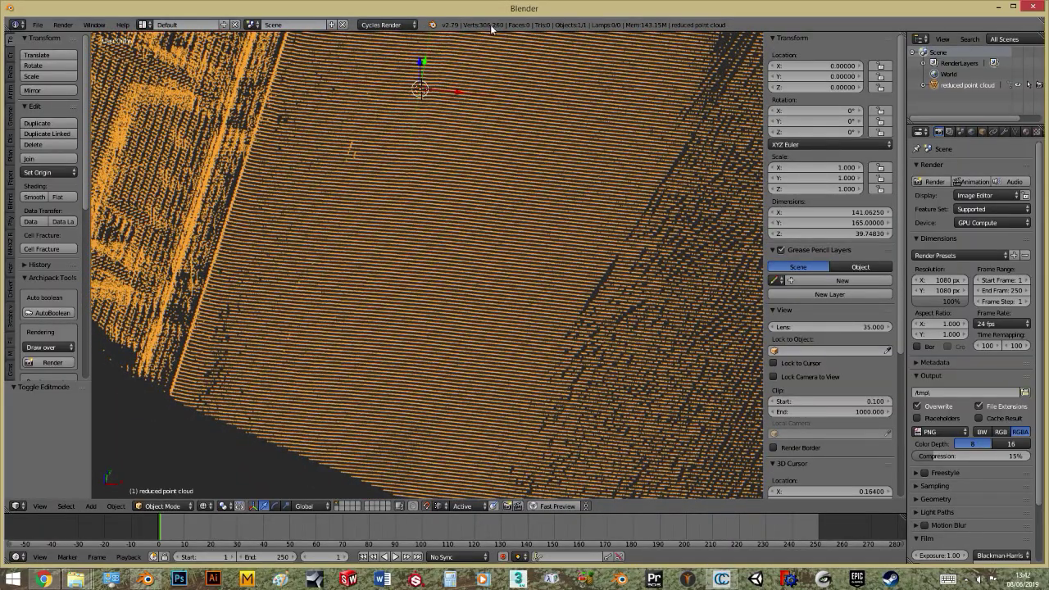
scroll(505, 145, "down", 4)
scroll(465, 148, "up", 4)
middle_click_drag(465, 148, 392, 254)
scroll(500, 164, "down", 4)
scroll(513, 166, "up", 4)
scroll(392, 254, "down", 1)
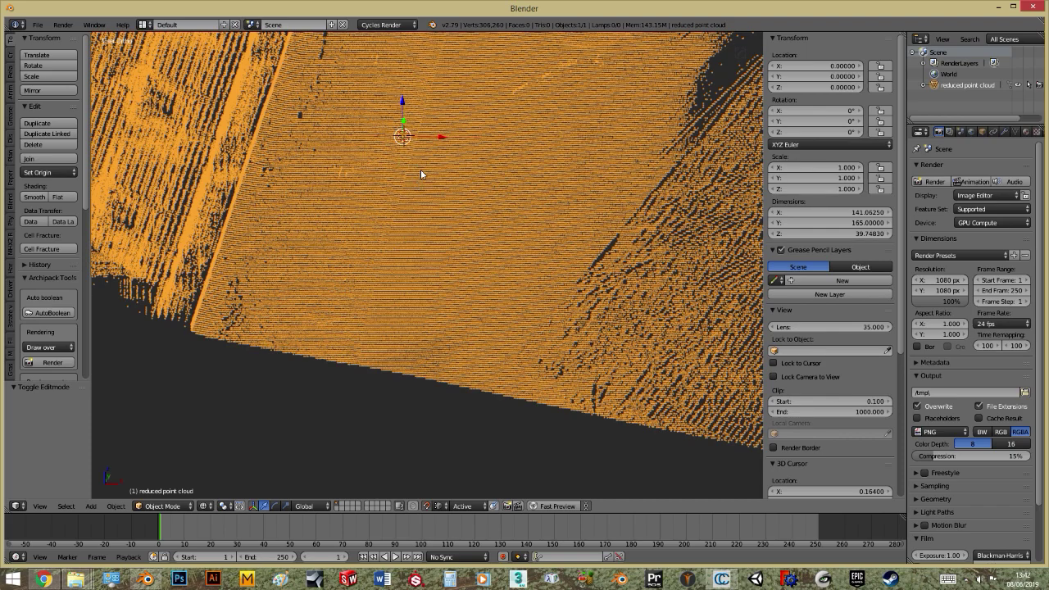
Step: Draw a test grease-pencil stroke on the cloud, then remove its grease-pencil layer
left_click_drag(427, 120, 429, 136)
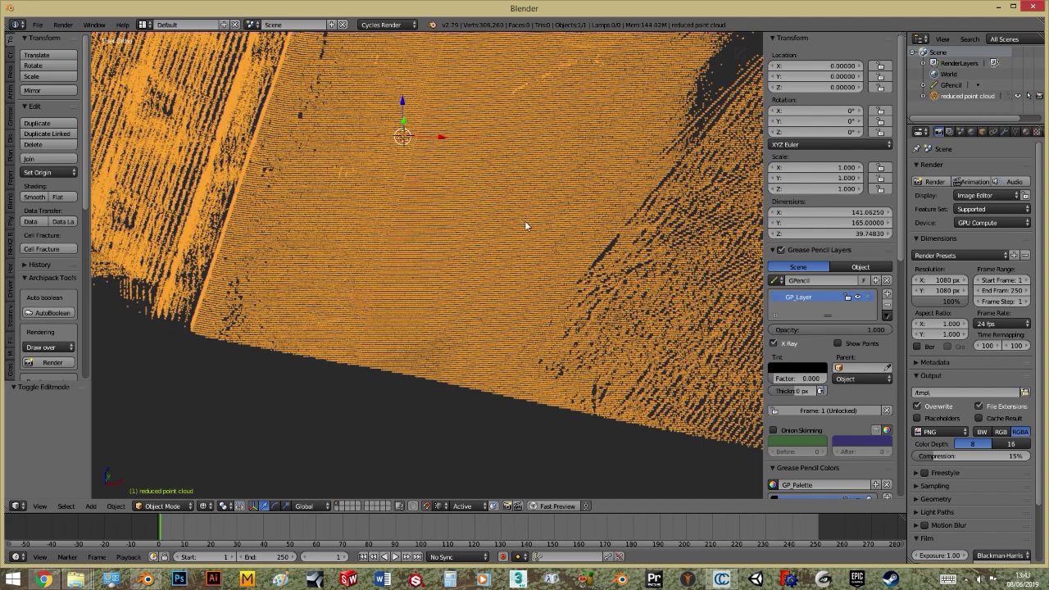
left_click(886, 309)
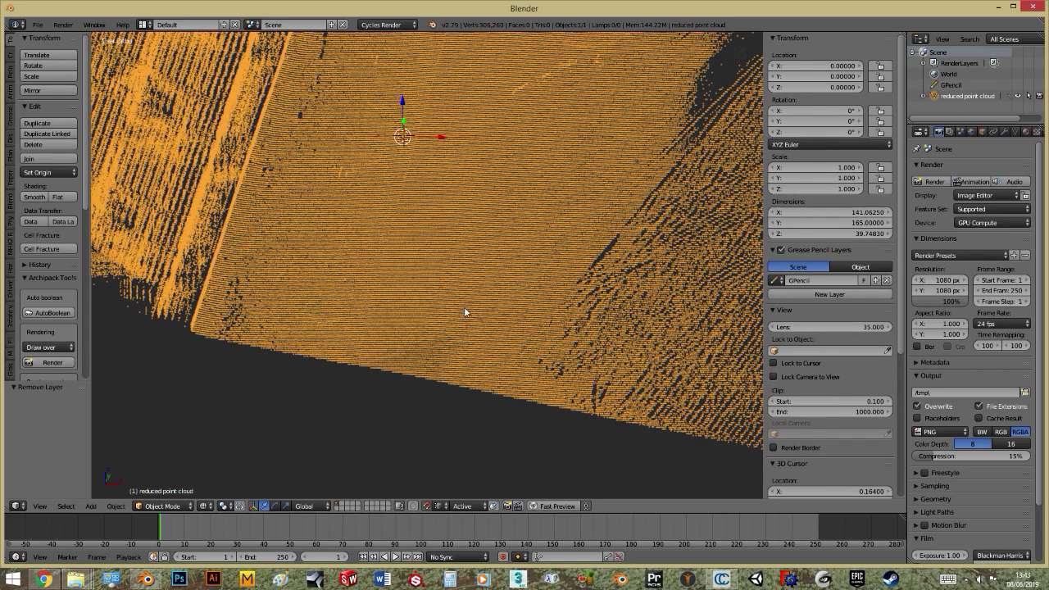
scroll(489, 294, "up", 2)
middle_click_drag(486, 271, 393, 271)
scroll(393, 270, "up", 3)
Step: Return to Edit Mode, go from Front view (Numpad 1) to Top view (Numpad 7), and zoom toward the left edge
key("Tab")
middle_click_drag(307, 188, 367, 155)
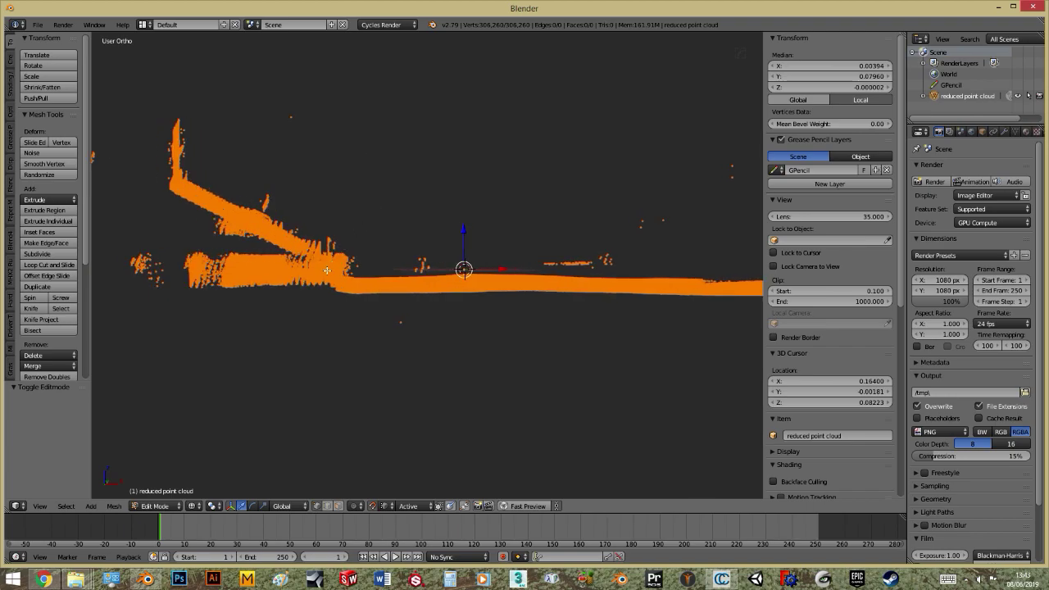
key("KP_1")
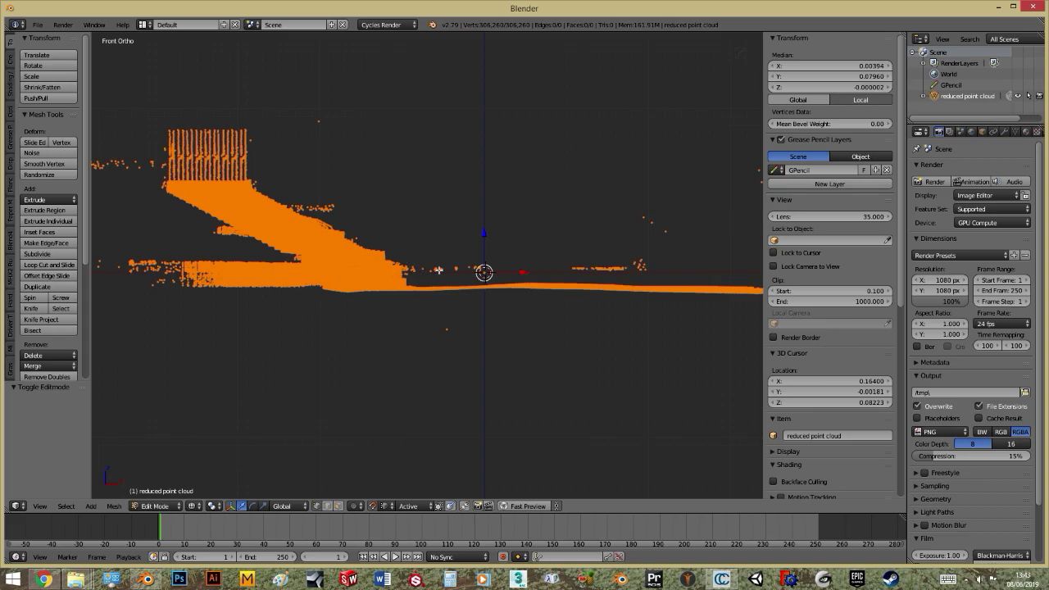
mouse_move(422, 288)
middle_mouse_down()
mouse_move(369, 256)
mouse_move(412, 286)
middle_mouse_up()
key("KP_7")
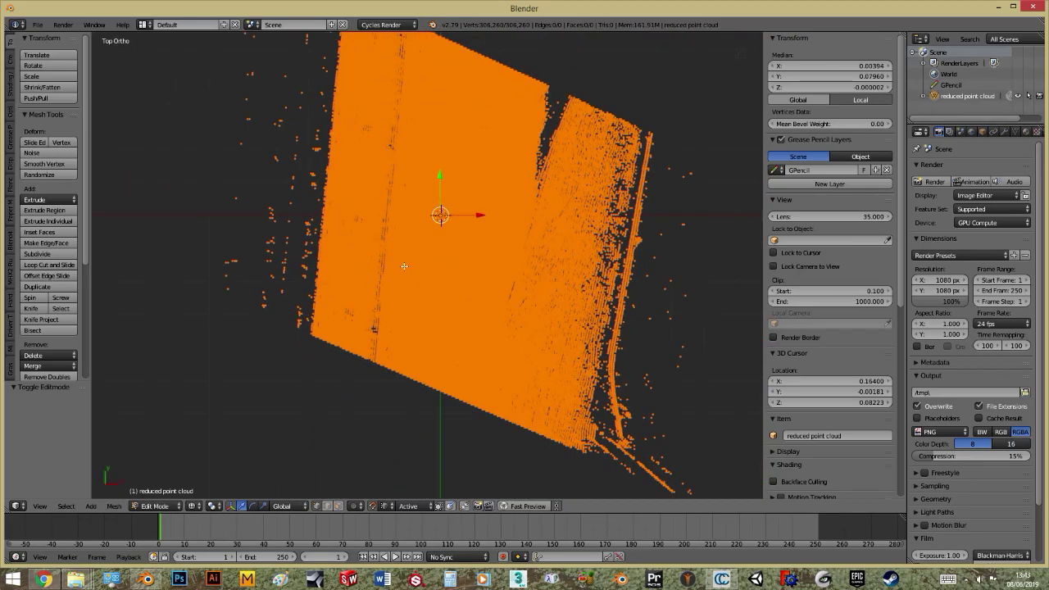
scroll(380, 256, "down", 3)
scroll(379, 221, "up", 6)
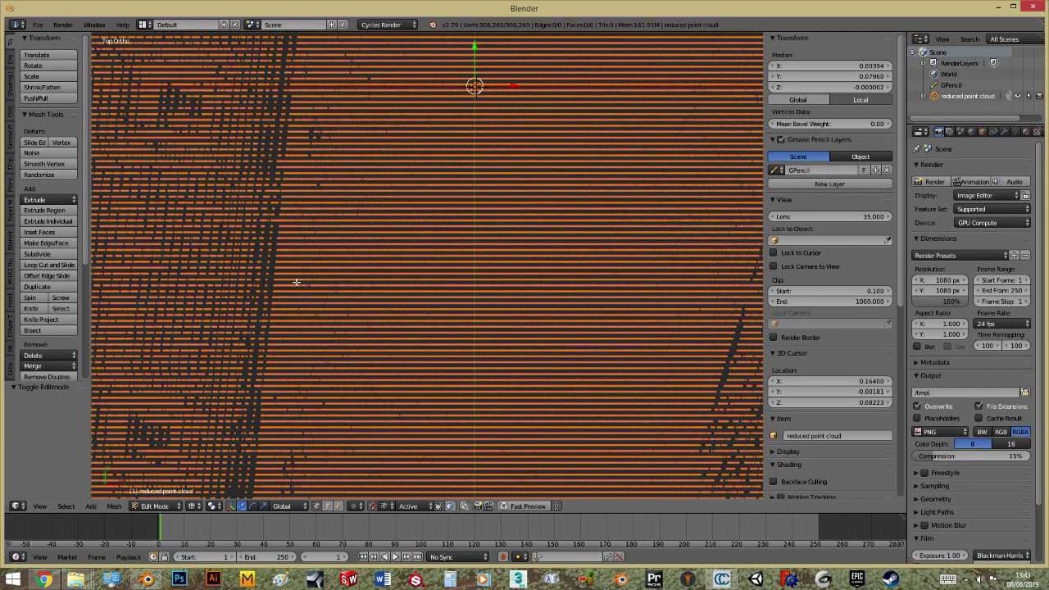
scroll(339, 246, "down", 2)
scroll(339, 262, "up", 3)
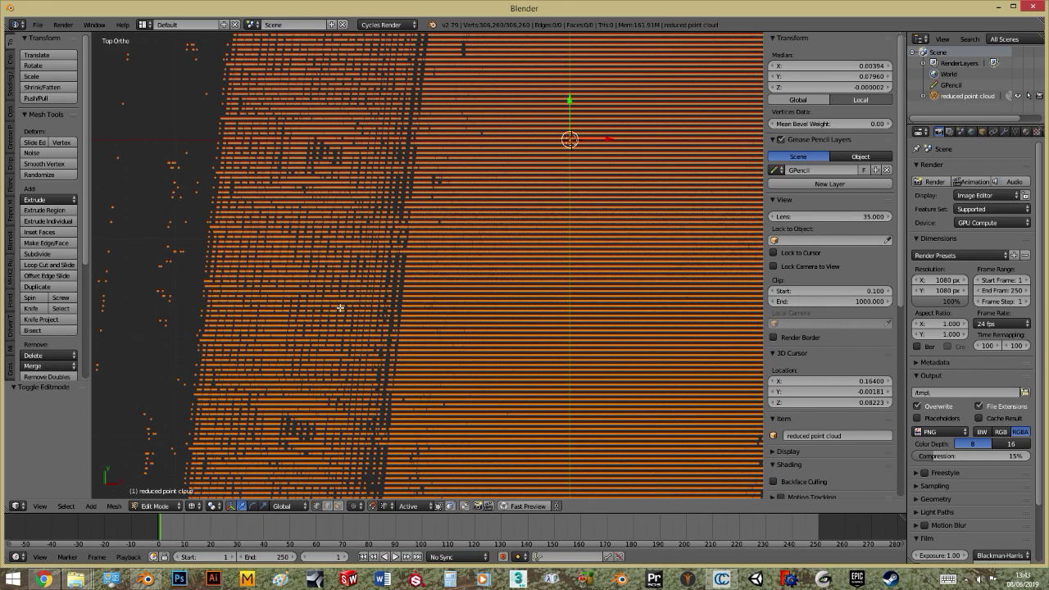
scroll(338, 310, "down", 1)
scroll(333, 320, "up", 1)
scroll(316, 346, "down", 1)
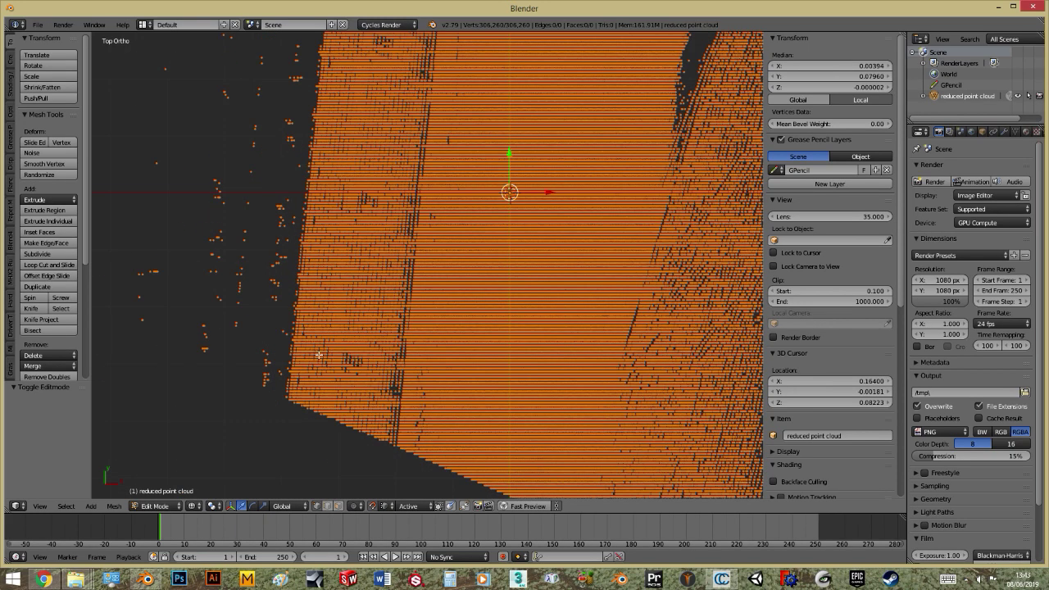
Step: Deselect all, then circle-select the points along the cloud's lower-left wall edge
key("a")
key("c")
scroll(276, 433, "down", 6)
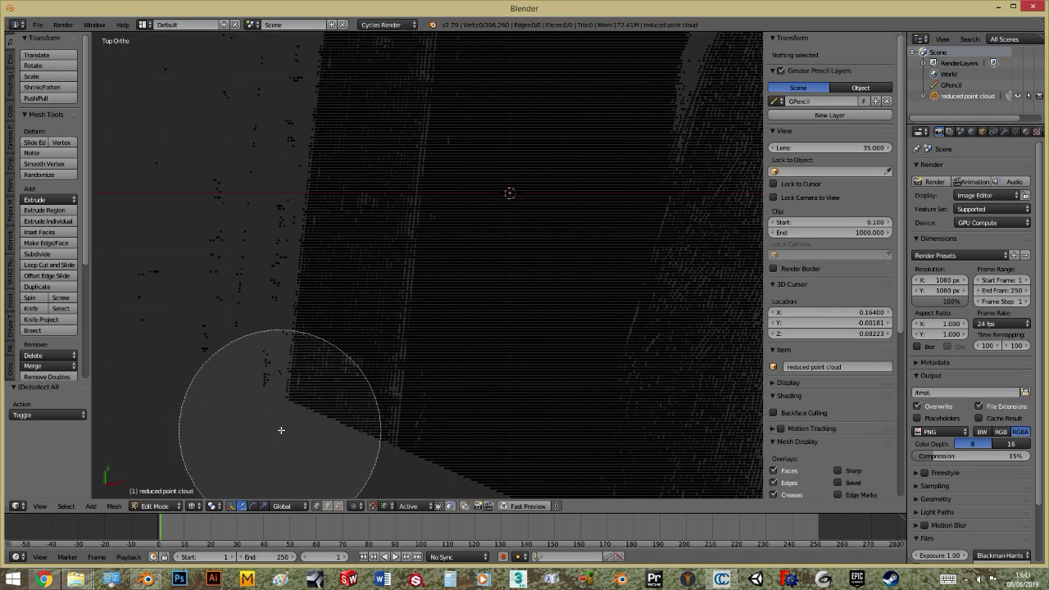
mouse_move(281, 429)
left_mouse_down()
mouse_move(291, 418)
mouse_move(302, 249)
left_mouse_up()
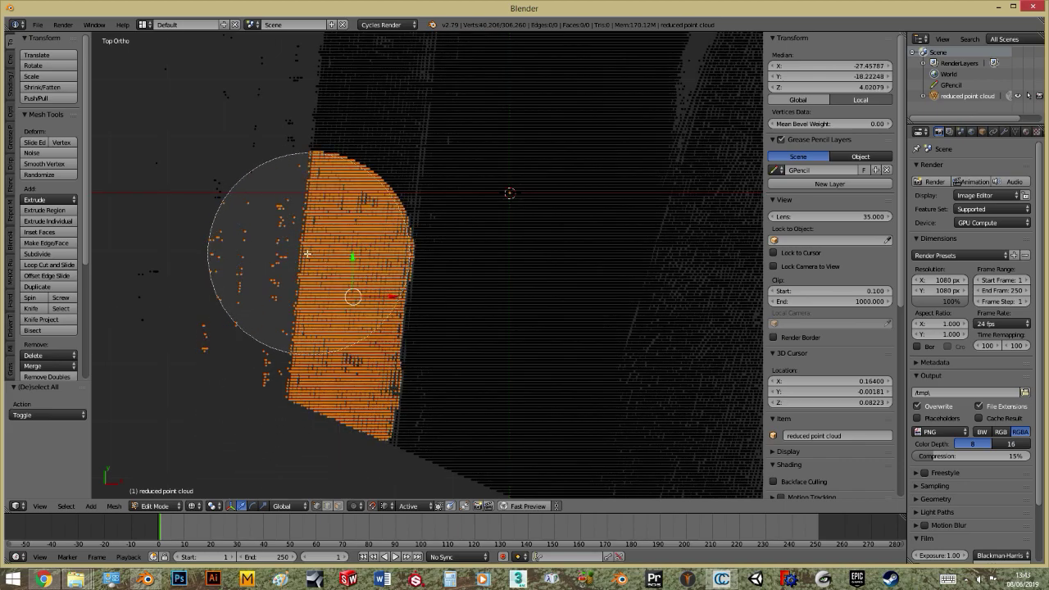
right_click(348, 235)
scroll(348, 236, "up", 5, "shift")
scroll(354, 327, "down", 2)
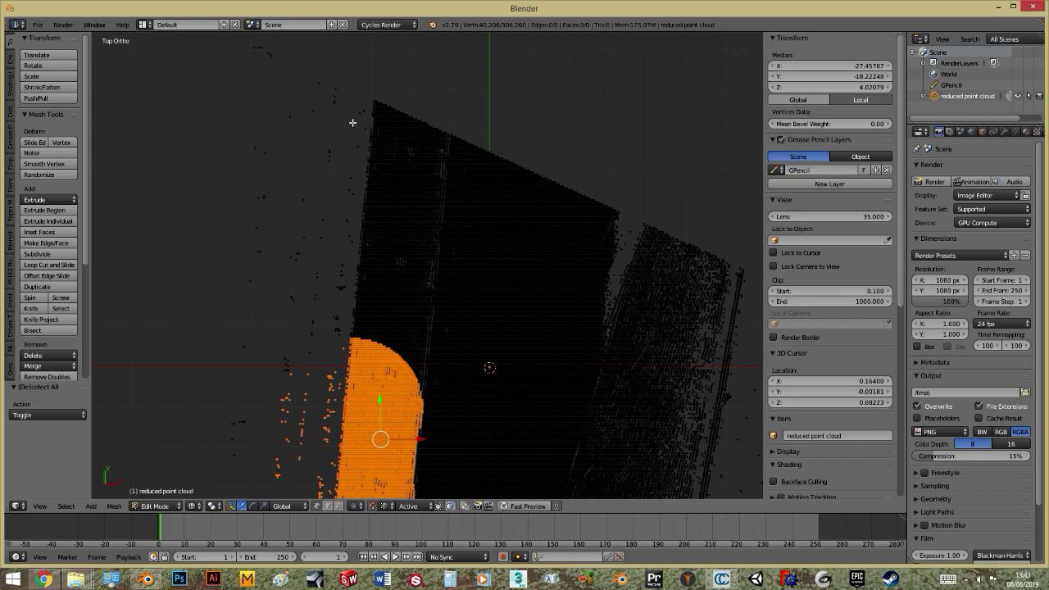
key("c")
mouse_move(354, 117)
left_mouse_down()
mouse_move(329, 248)
mouse_move(330, 312)
mouse_move(311, 377)
left_mouse_up()
right_click(310, 377)
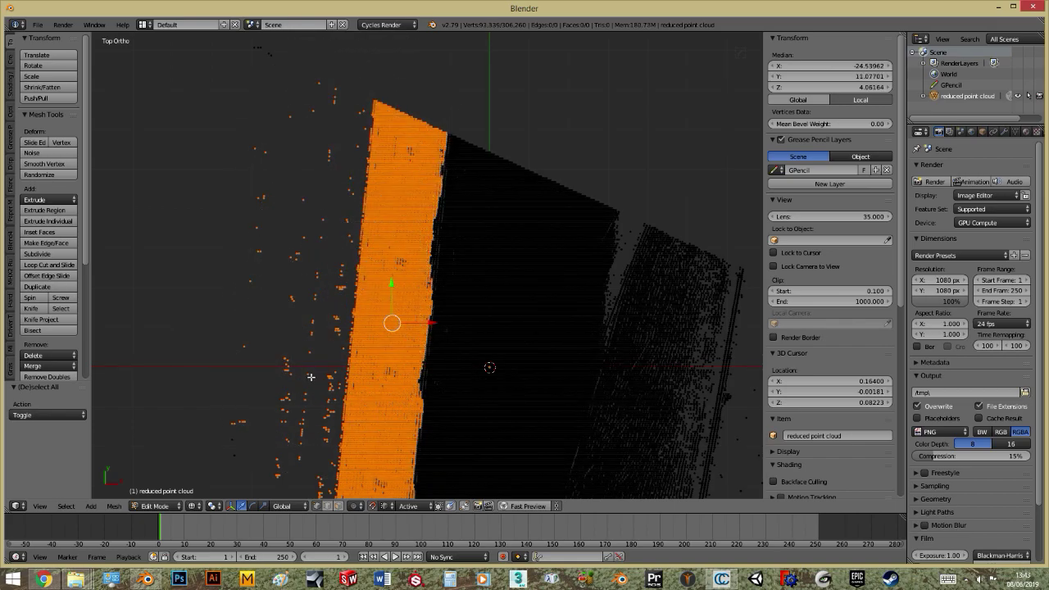
scroll(261, 262, "down", 3)
key("c")
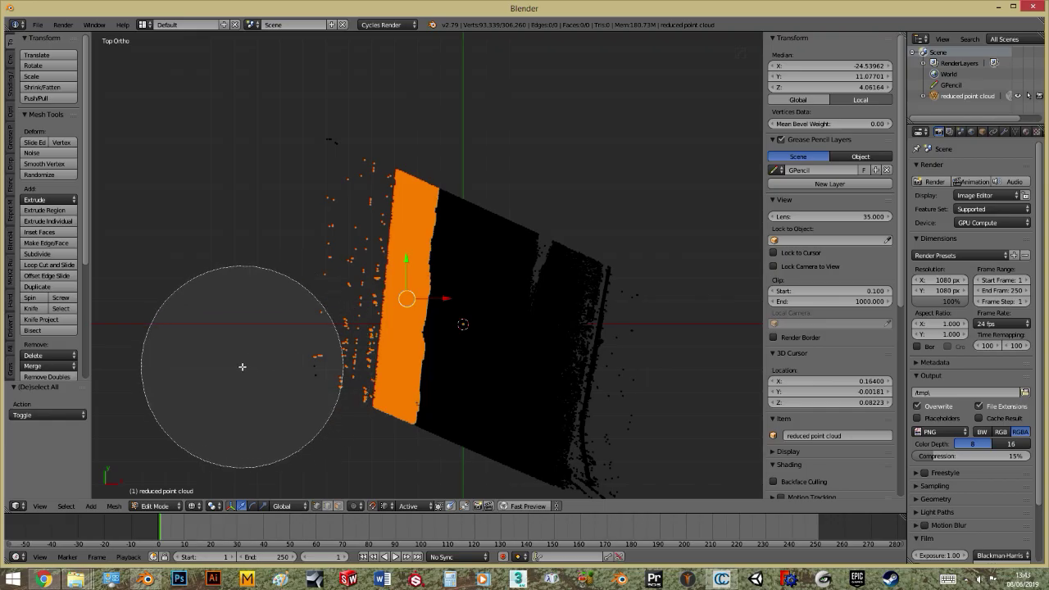
right_click(262, 173)
Step: Sketch a freehand grease-pencil loop on the ground from an angled view
mouse_move(262, 173)
middle_mouse_down()
mouse_move(278, 250)
mouse_move(369, 391)
mouse_move(415, 437)
mouse_move(510, 347)
mouse_move(347, 364)
middle_mouse_up()
scroll(347, 363, "up", 3)
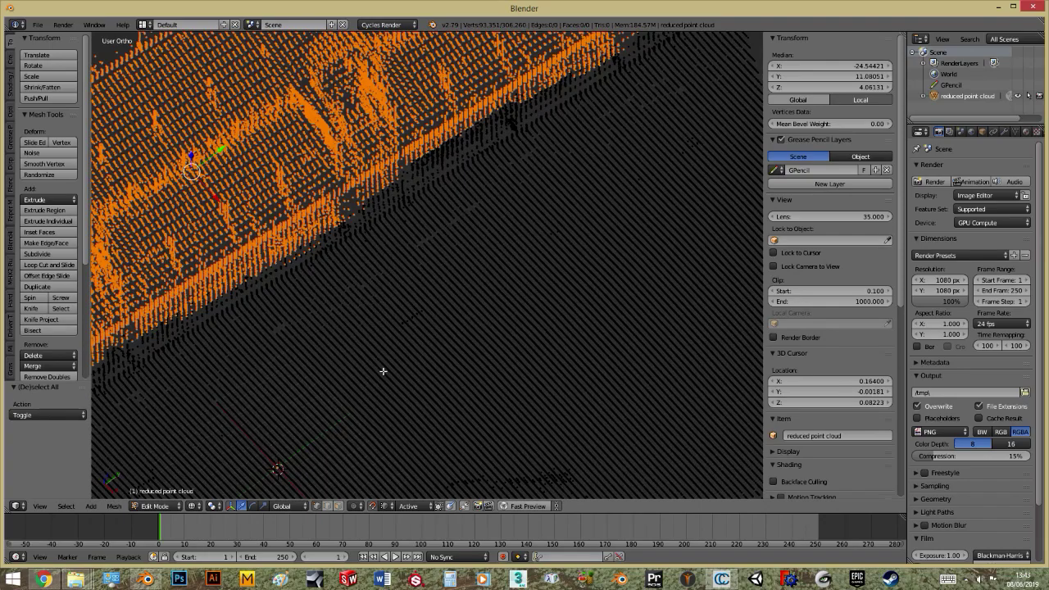
mouse_move(458, 375)
left_mouse_down()
mouse_move(393, 484)
mouse_move(369, 381)
left_mouse_up()
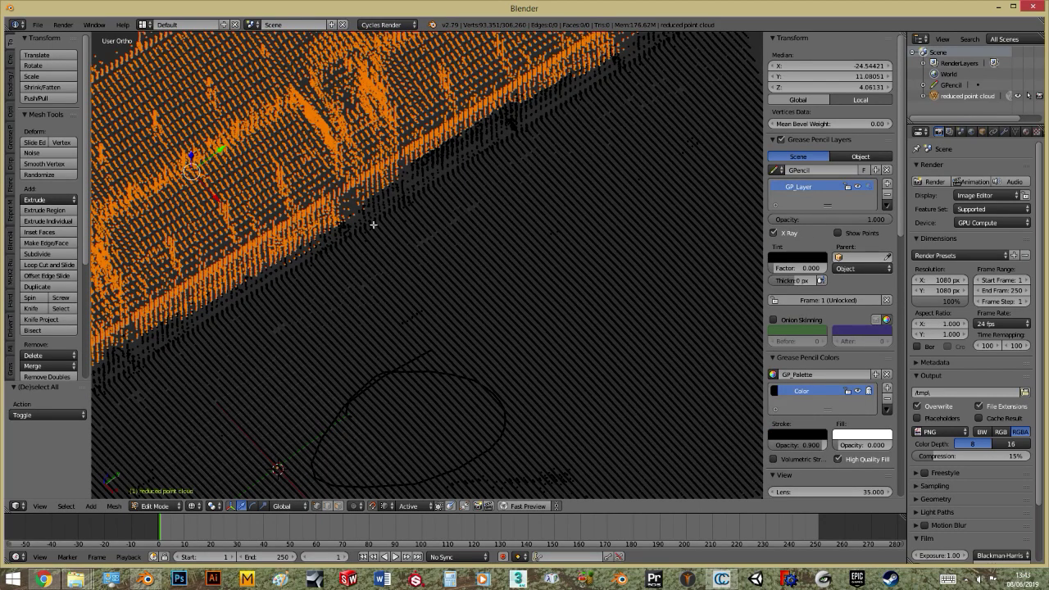
scroll(329, 187, "down", 2)
scroll(316, 286, "up", 4, "ctrl")
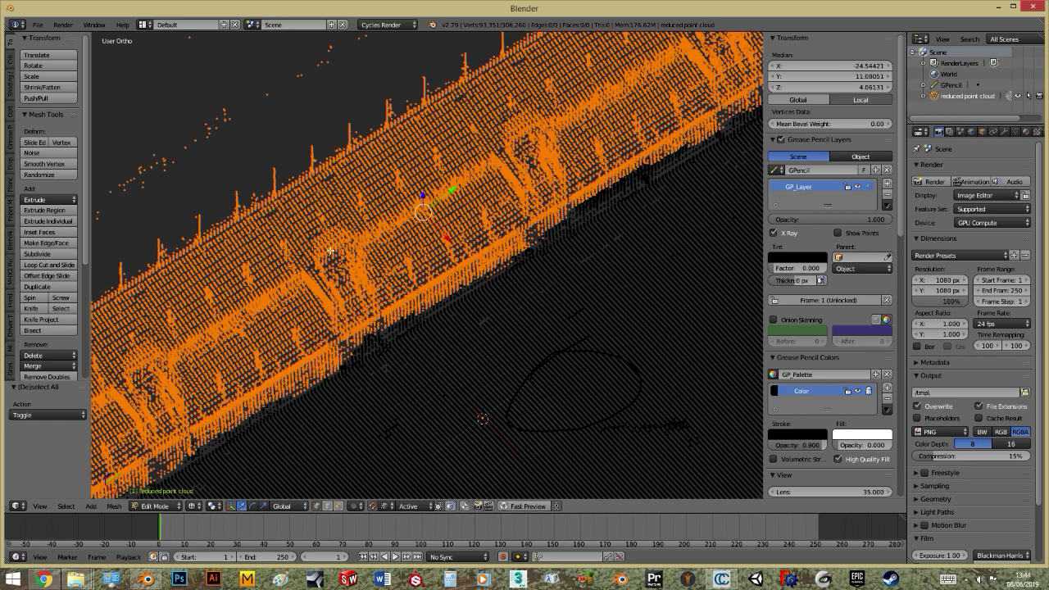
Step: Circle-select the wall's lower band of points to add it to the selection
middle_click_drag(376, 277, 392, 281)
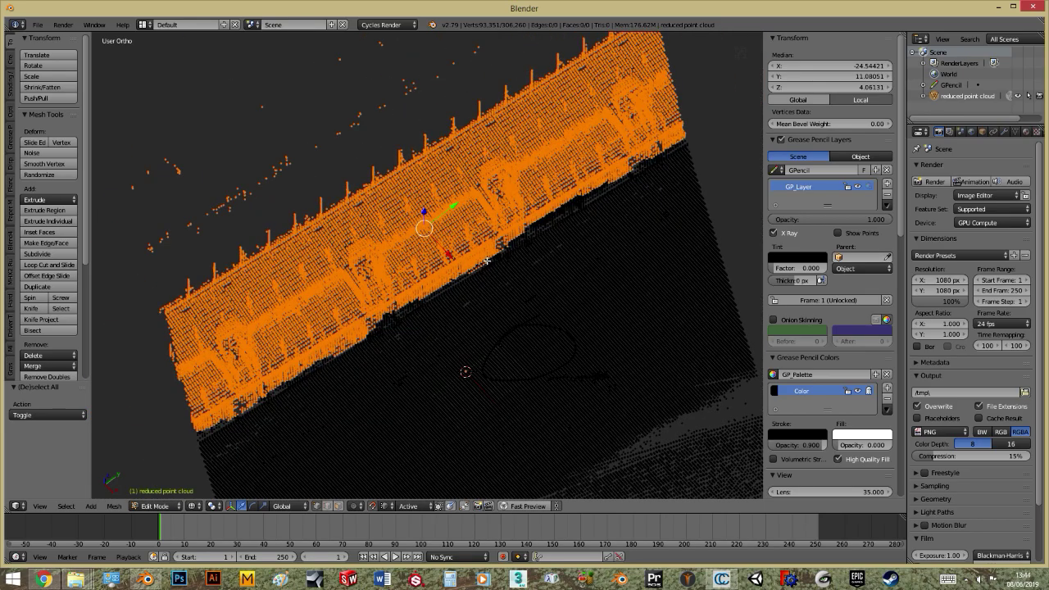
key("c")
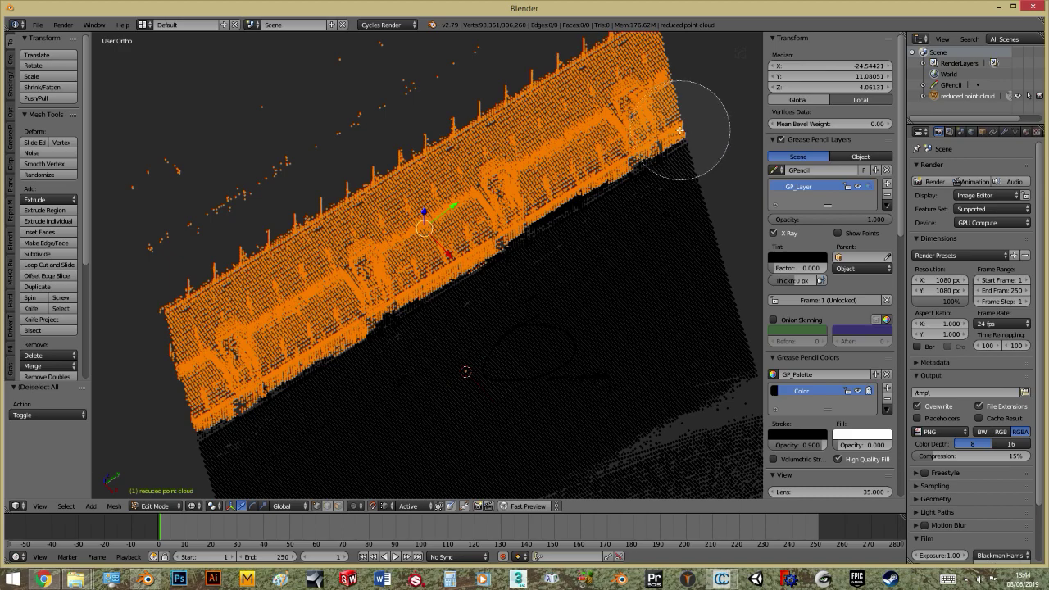
mouse_move(690, 121)
left_mouse_down()
mouse_move(248, 382)
mouse_move(134, 464)
left_mouse_up()
Step: Duplicate the selected wall points in place and separate them into a new object, reduced point cloud.001
right_click(134, 464)
key("shift+d")
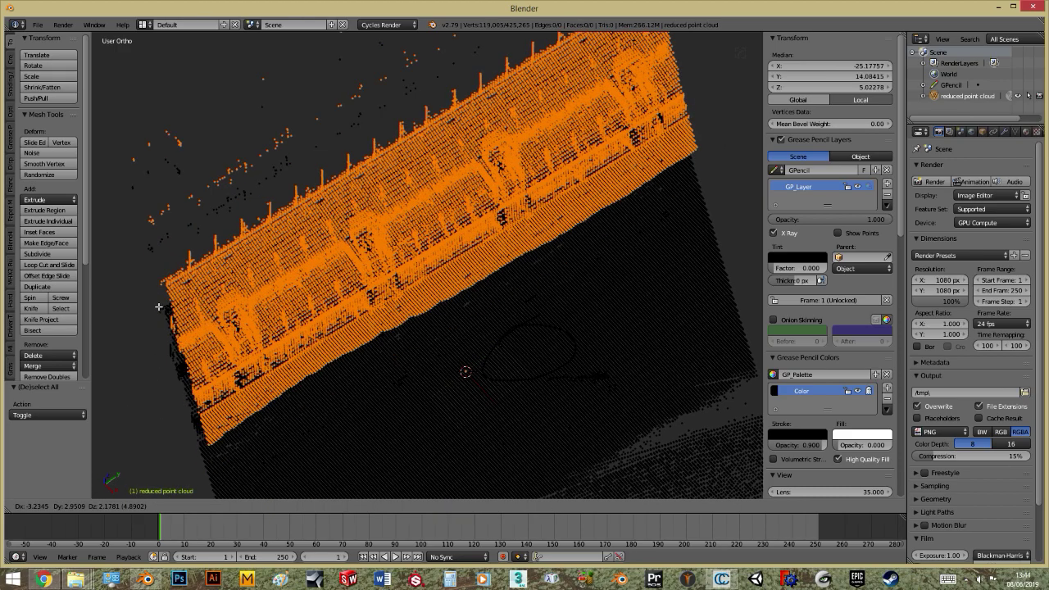
right_click(171, 393)
key("p")
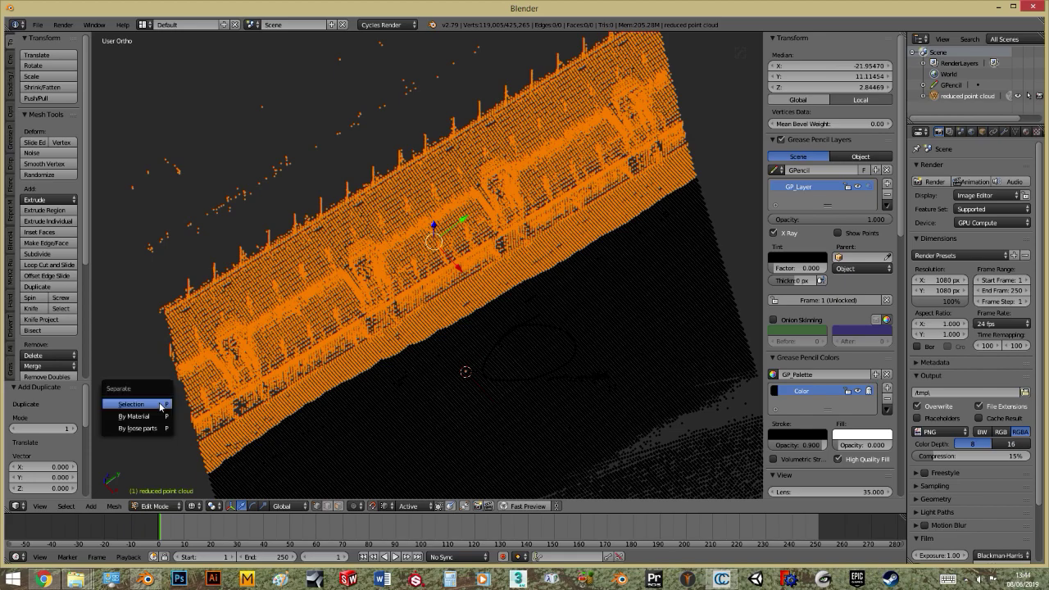
left_click(164, 401)
Step: Move reduced point cloud.001 onto another layer, then reselect the original cloud for vertex editing
key("Tab")
right_click(266, 372)
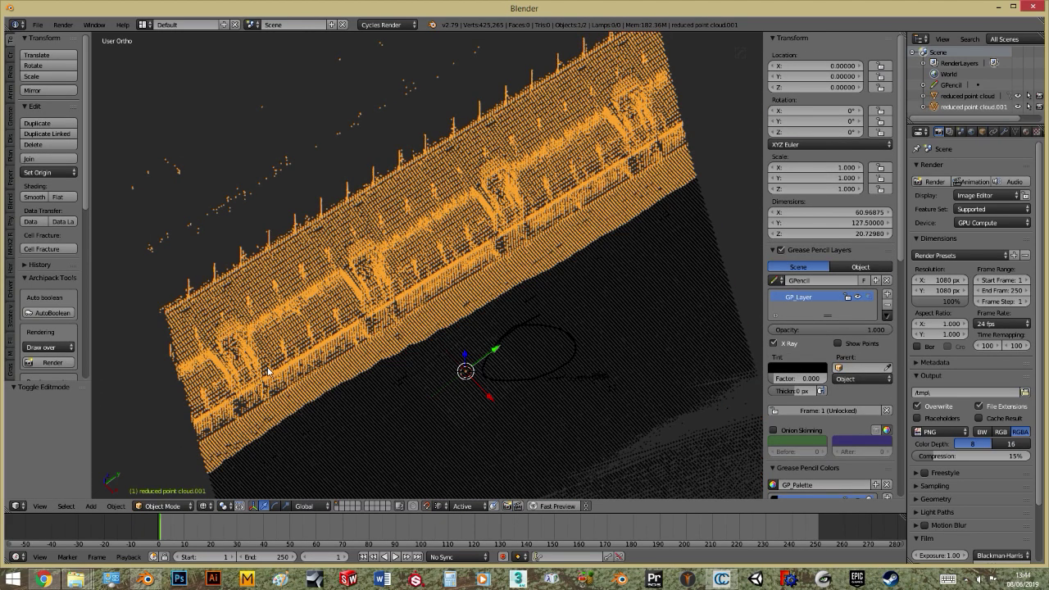
key("m")
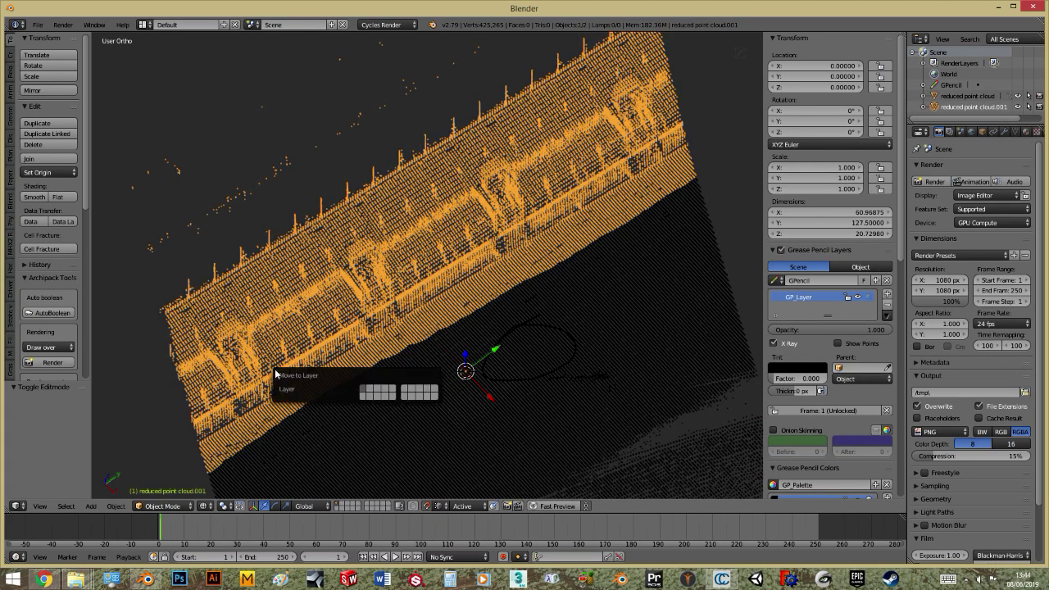
left_click(435, 394)
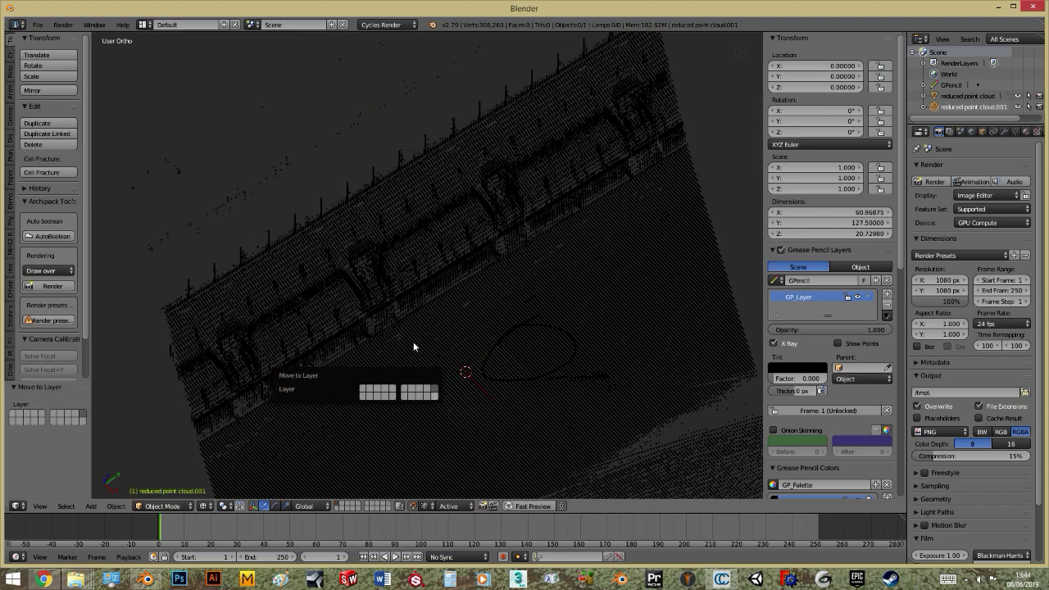
right_click(299, 353)
key("Tab")
Step: Circle-select the building strip of points, leaving out the strip along its lower edge
key("c")
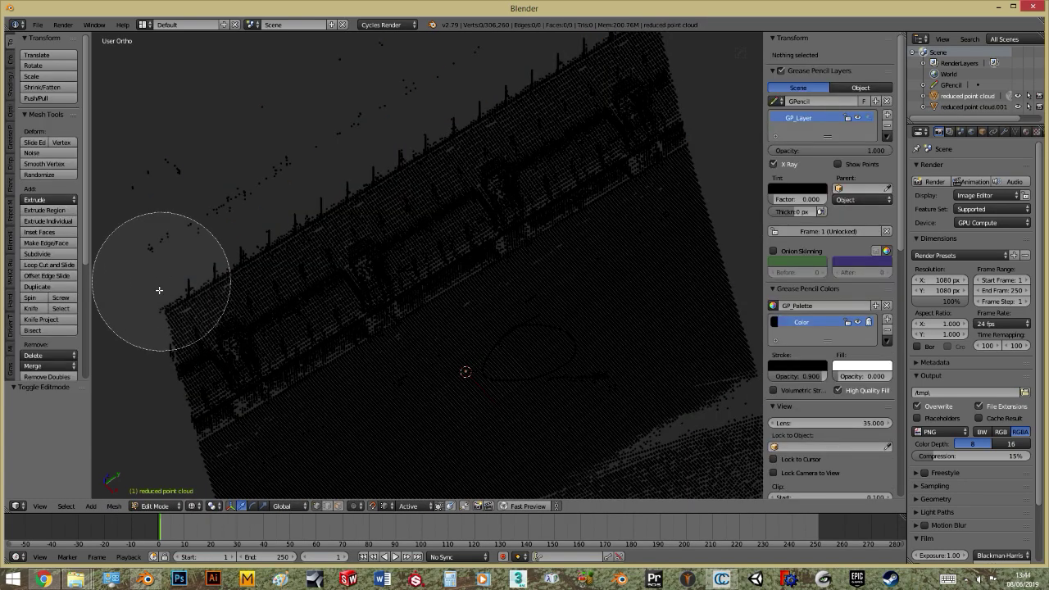
scroll(152, 304, "down", 4)
mouse_move(101, 292)
left_mouse_down()
mouse_move(244, 225)
mouse_move(402, 52)
mouse_move(680, 37)
left_mouse_up()
right_click(643, 313)
key("c")
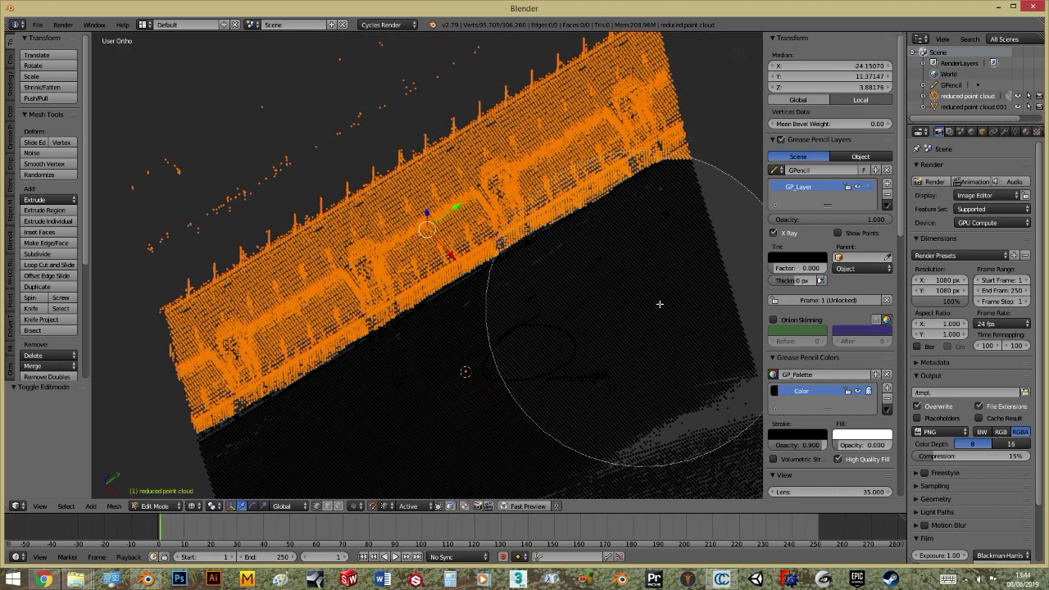
scroll(672, 305, "up", 4)
mouse_move(672, 305)
middle_mouse_down()
mouse_move(680, 243)
mouse_move(363, 434)
mouse_move(262, 524)
mouse_move(213, 459)
middle_mouse_up()
scroll(521, 341, "down", 2)
right_click(492, 375)
middle_click_drag(426, 360, 486, 318)
Step: Delete the 80,111 selected building vertices, leaving 226,149, and return to Object Mode
key("x")
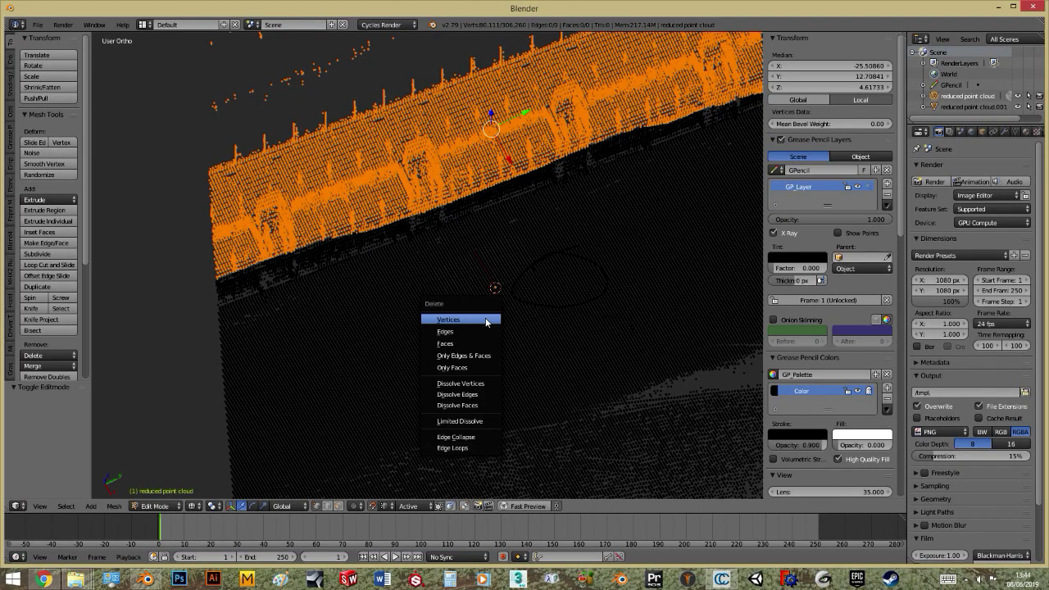
left_click(486, 318)
mouse_move(393, 304)
middle_mouse_down()
mouse_move(434, 277)
mouse_move(448, 290)
mouse_move(380, 300)
mouse_move(379, 342)
mouse_move(399, 281)
mouse_move(410, 335)
mouse_move(512, 253)
mouse_move(440, 241)
mouse_move(404, 290)
mouse_move(477, 290)
mouse_move(468, 248)
mouse_move(492, 257)
middle_mouse_up()
key("Tab")
scroll(468, 306, "up", 3)
Step: Re-enter Edit Mode on the trimmed reduced point cloud and zoom in until individual point rows show
scroll(468, 302, "up", 4)
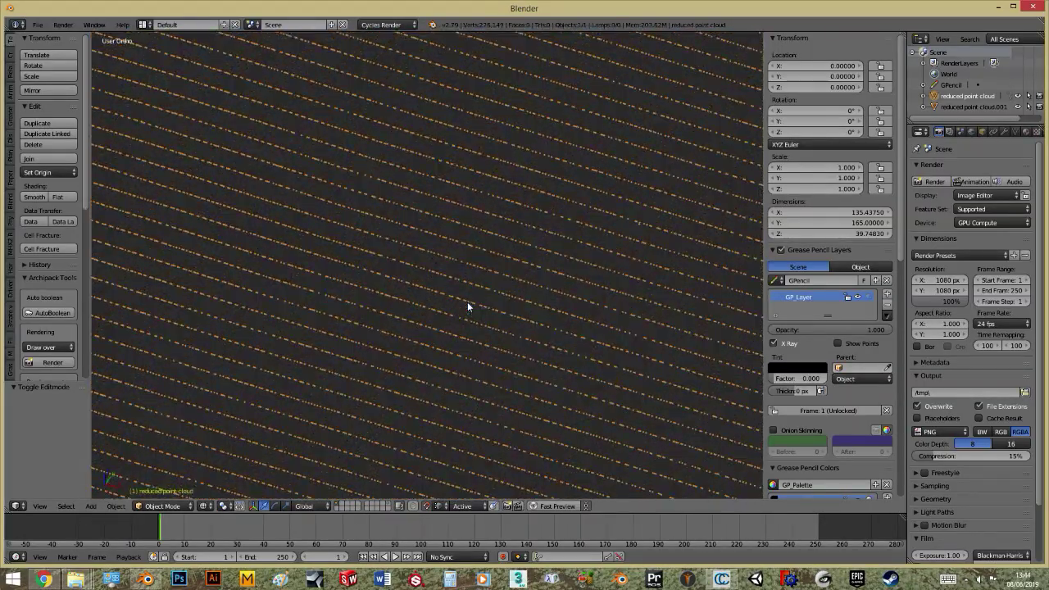
scroll(467, 301, "down", 4)
key("Tab")
scroll(459, 318, "up", 3)
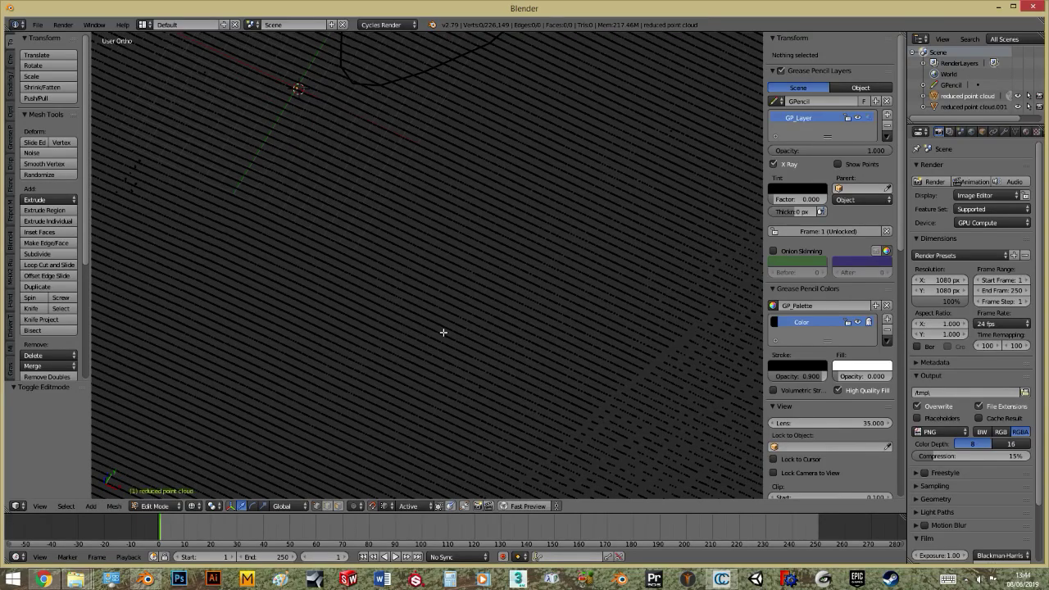
scroll(443, 330, "up", 2)
scroll(435, 330, "down", 2)
scroll(323, 300, "down", 5)
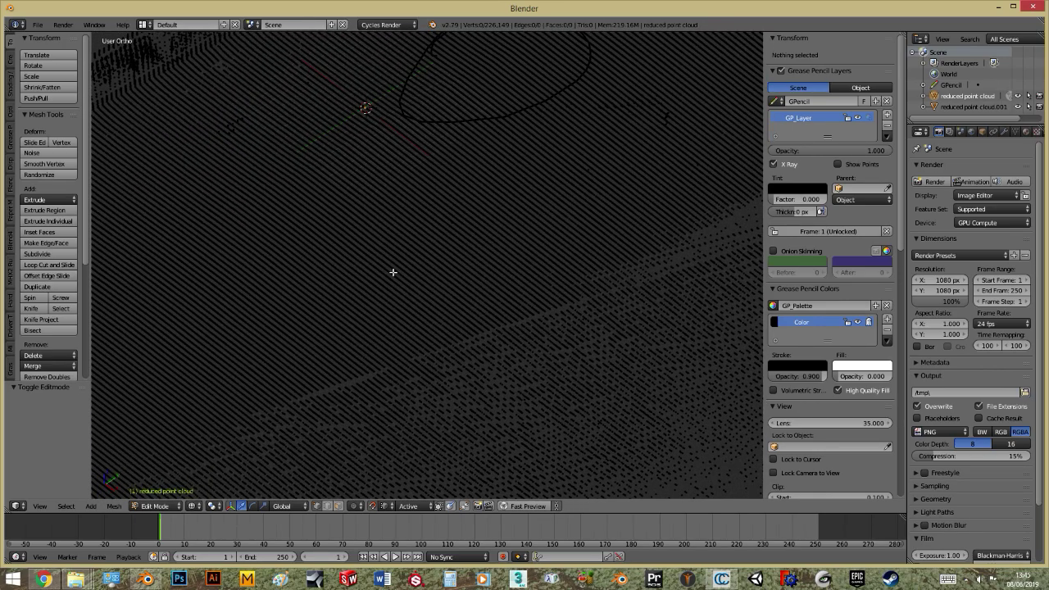
scroll(392, 272, "up", 5)
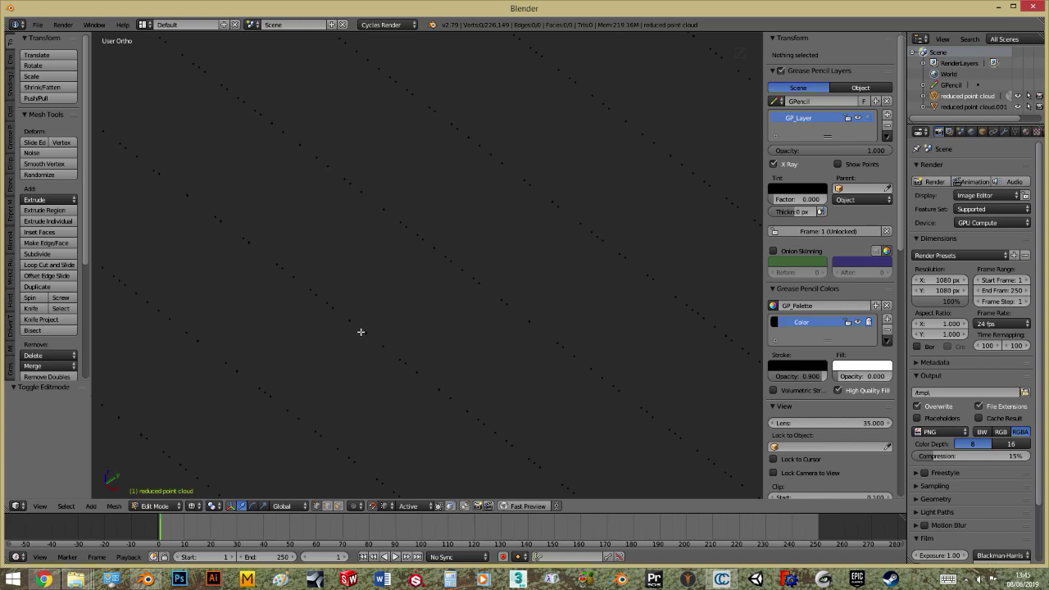
Step: Fill a 16-point face between two neighbouring point rows, test triangulating it, then revert to one face
key("c")
scroll(399, 328, "down", 3)
left_click_drag(416, 300, 409, 374)
right_click(450, 348)
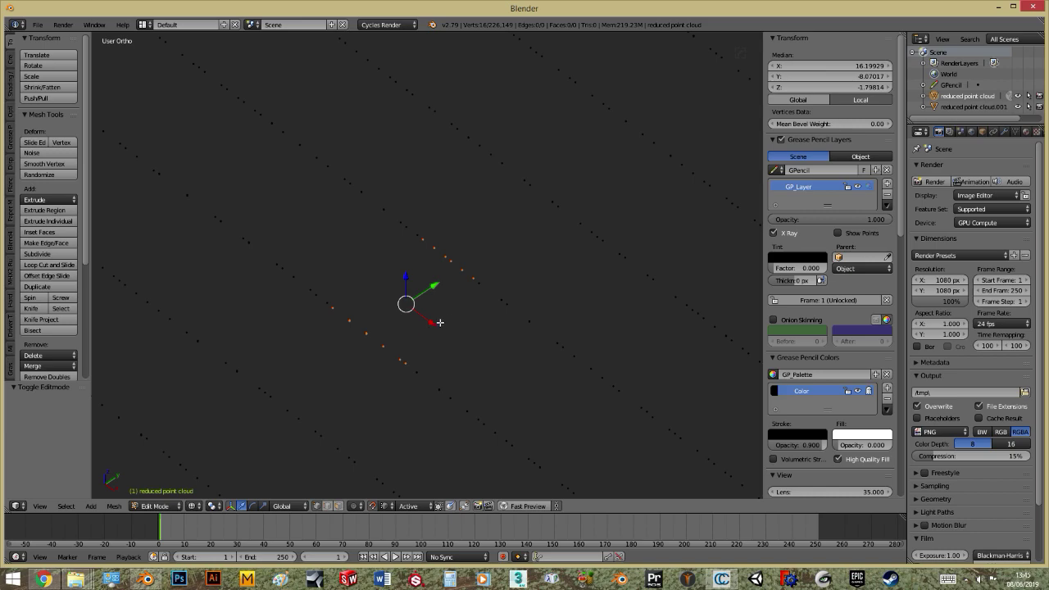
key("f")
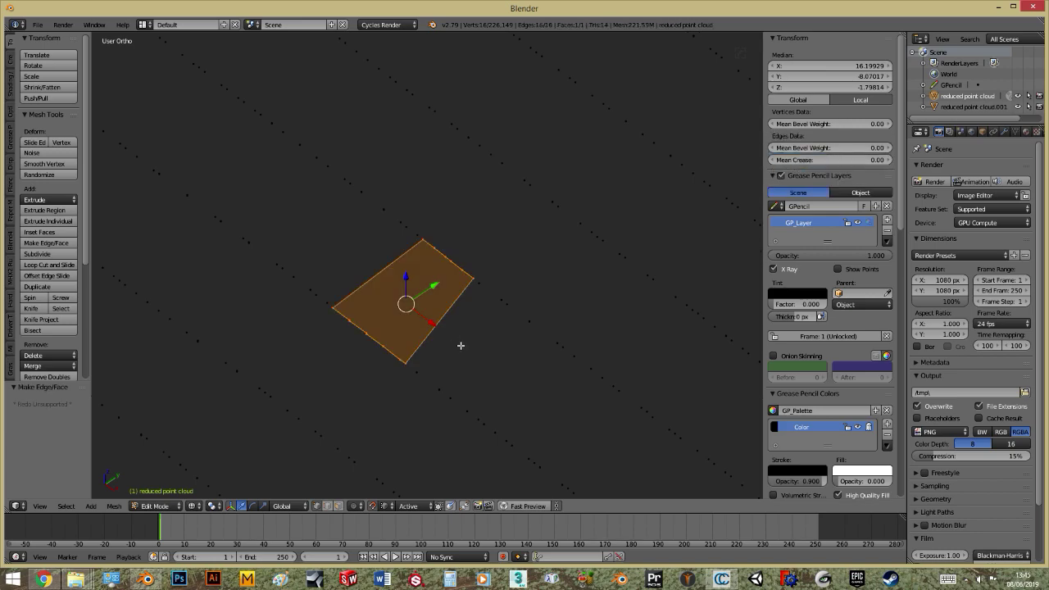
key("ctrl+t")
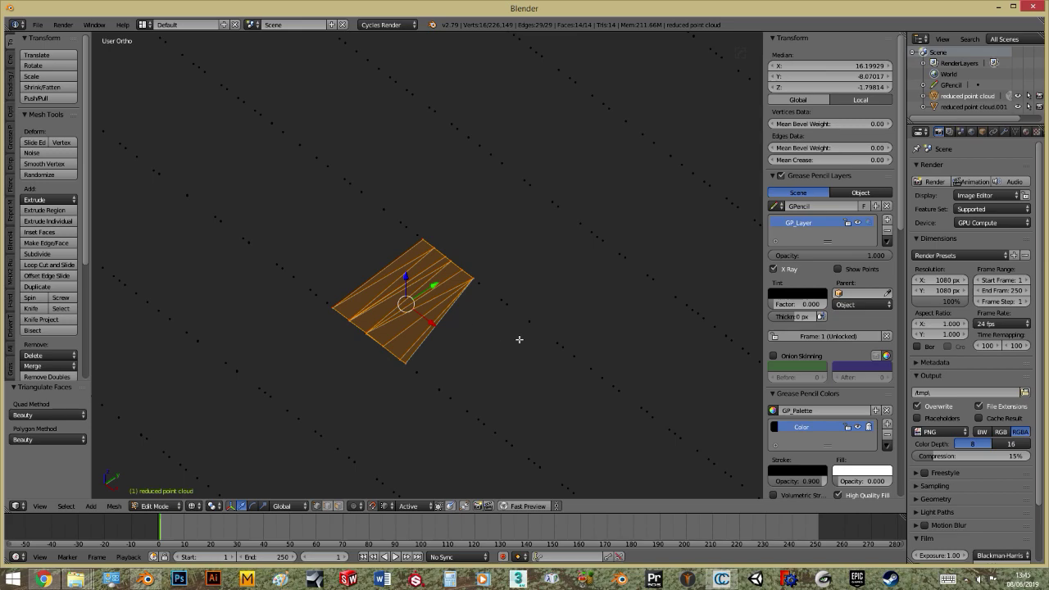
mouse_move(555, 386)
left_mouse_down()
mouse_move(620, 355)
mouse_move(632, 295)
left_mouse_up()
key("Escape")
key("f")
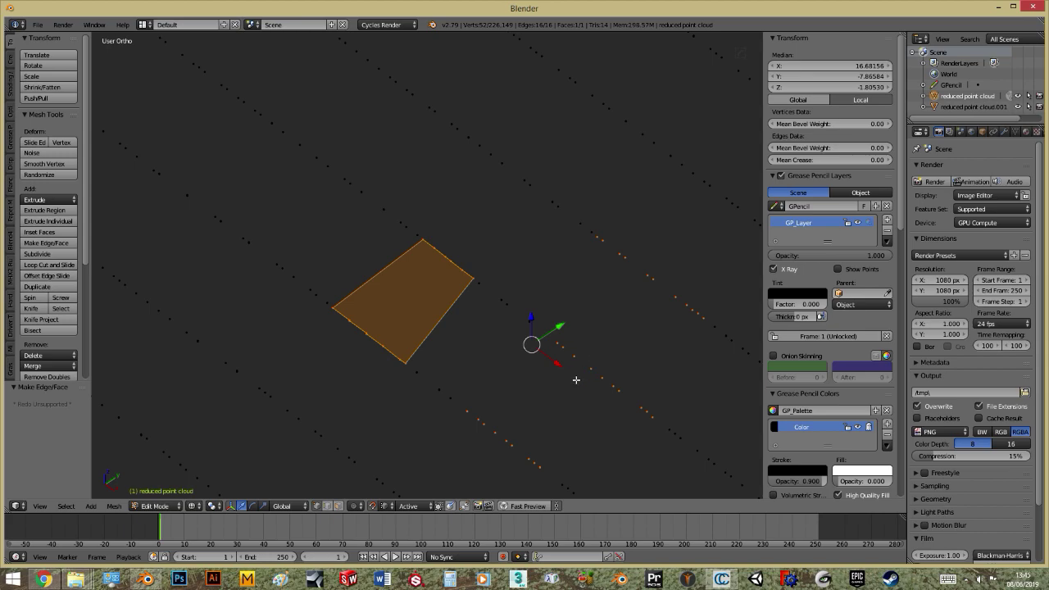
Step: Deselect the first face, fill a face from the new points, frame it and triangulate it
key("c")
middle_click_drag(407, 274, 379, 297)
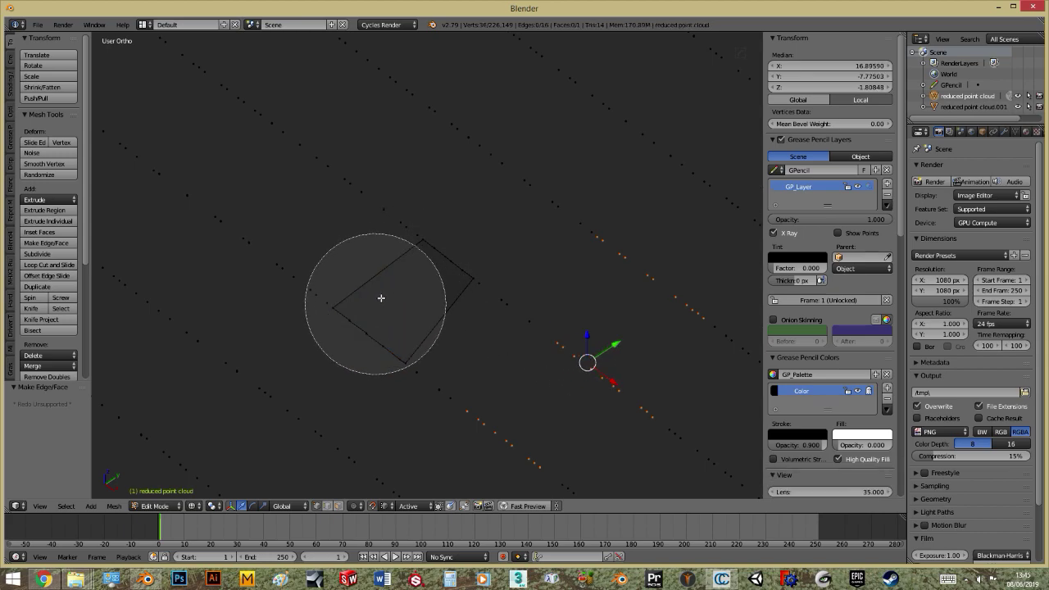
key("Escape")
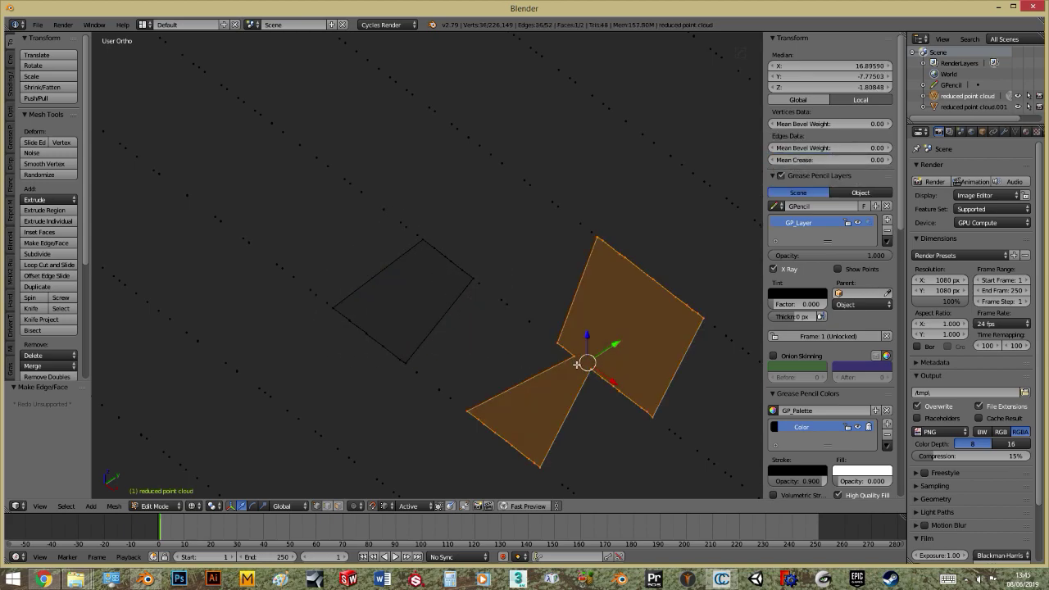
key("f")
key("KP_Decimal")
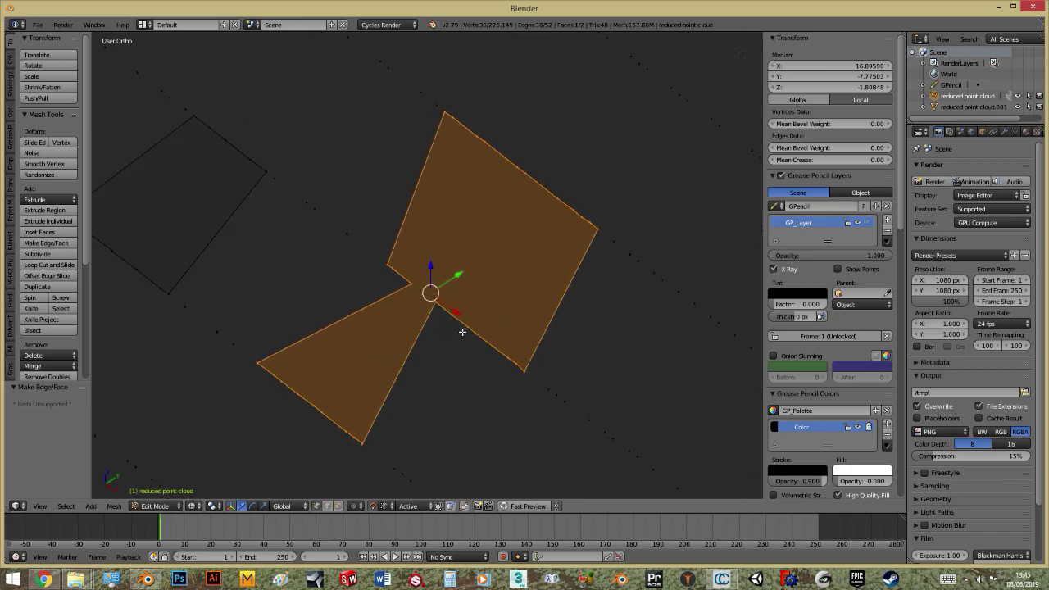
key("ctrl+t")
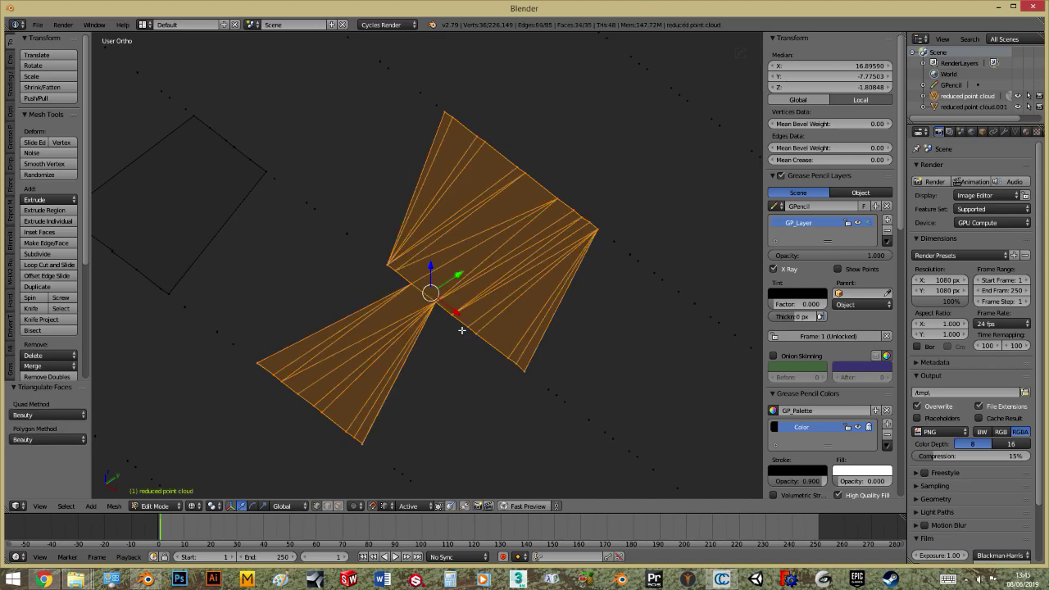
Step: Inspect the bowtie triangles and select the shortest edge path from the bottom vertex to the right vertex
scroll(462, 330, "up", 3)
scroll(433, 328, "down", 3)
scroll(434, 324, "up", 1)
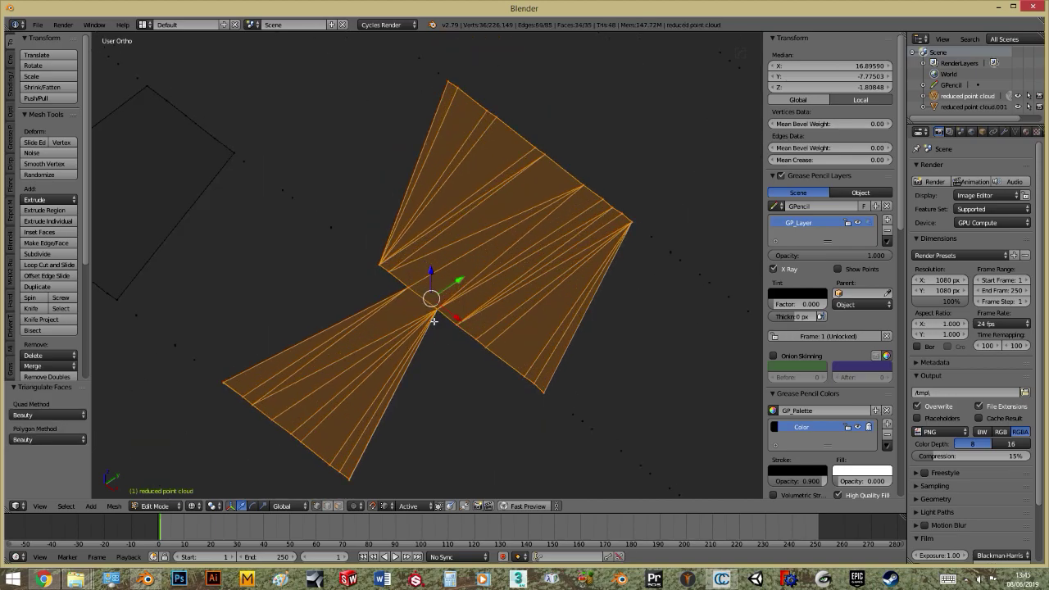
scroll(463, 335, "up", 3)
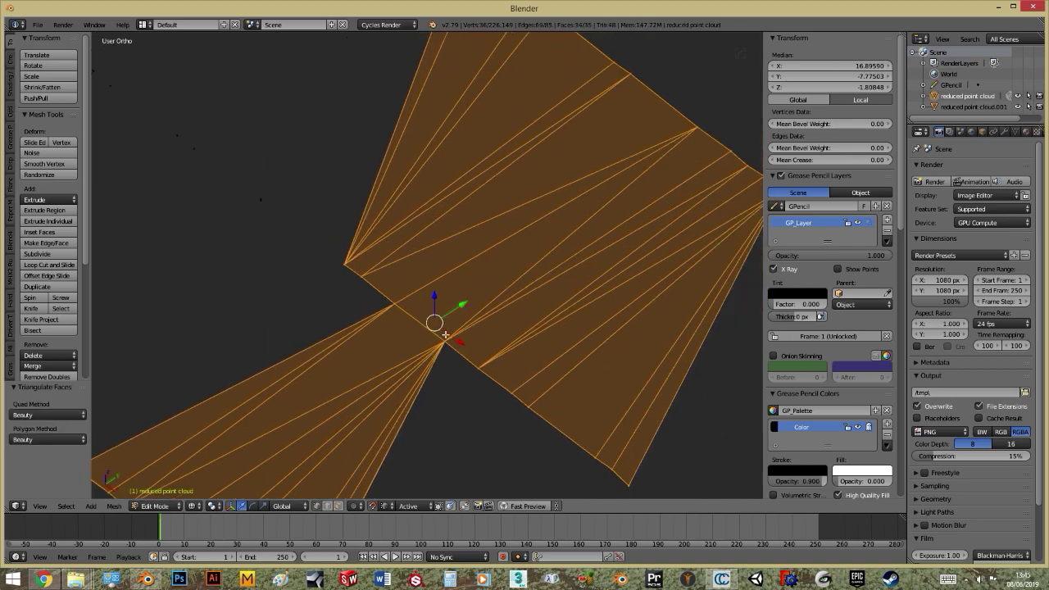
scroll(394, 300, "down", 1)
scroll(394, 298, "down", 2)
scroll(445, 342, "up", 2)
scroll(449, 320, "down", 3)
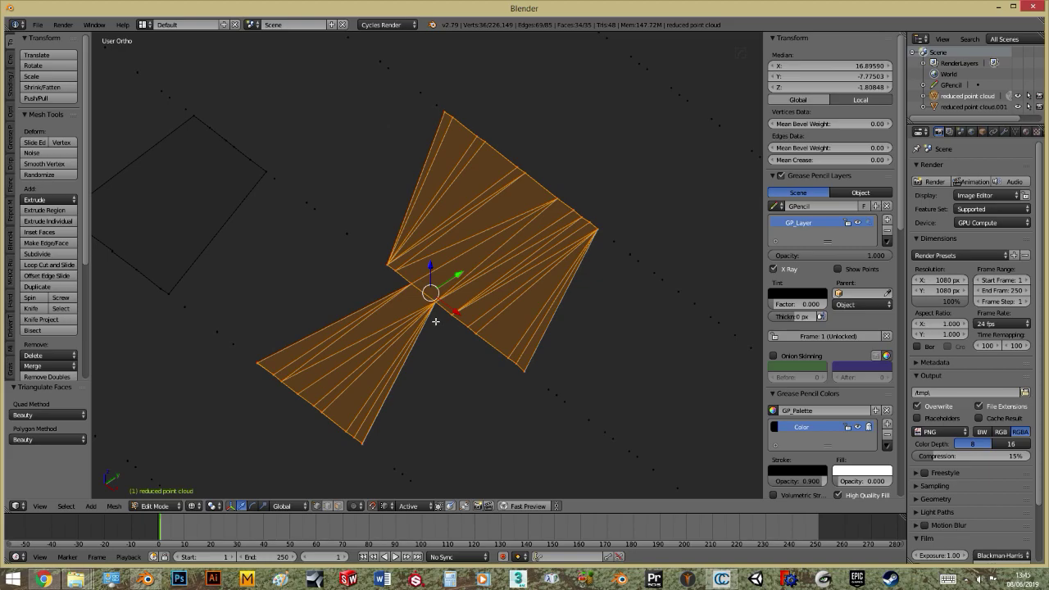
middle_click_drag(435, 321, 519, 285, "shift")
scroll(518, 285, "down", 1)
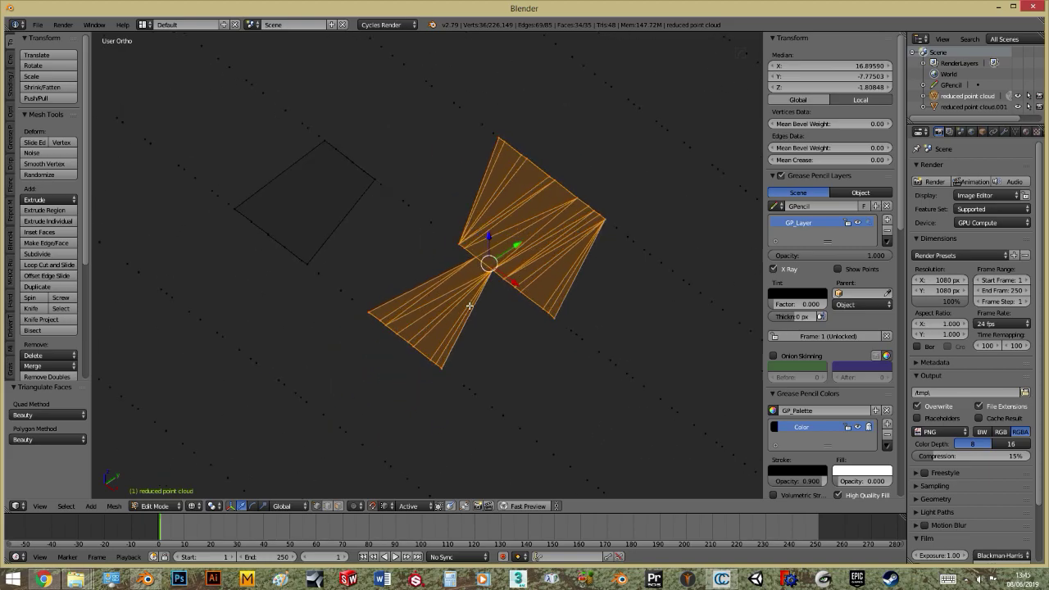
scroll(519, 285, "up", 2)
right_click(454, 443)
right_click(649, 355, "ctrl")
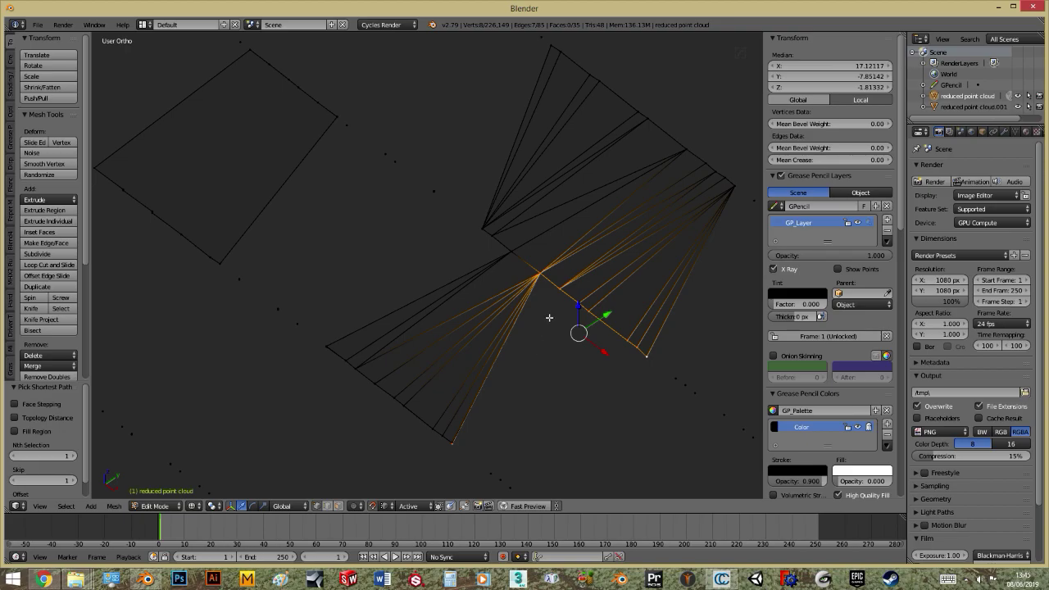
scroll(549, 317, "down", 8)
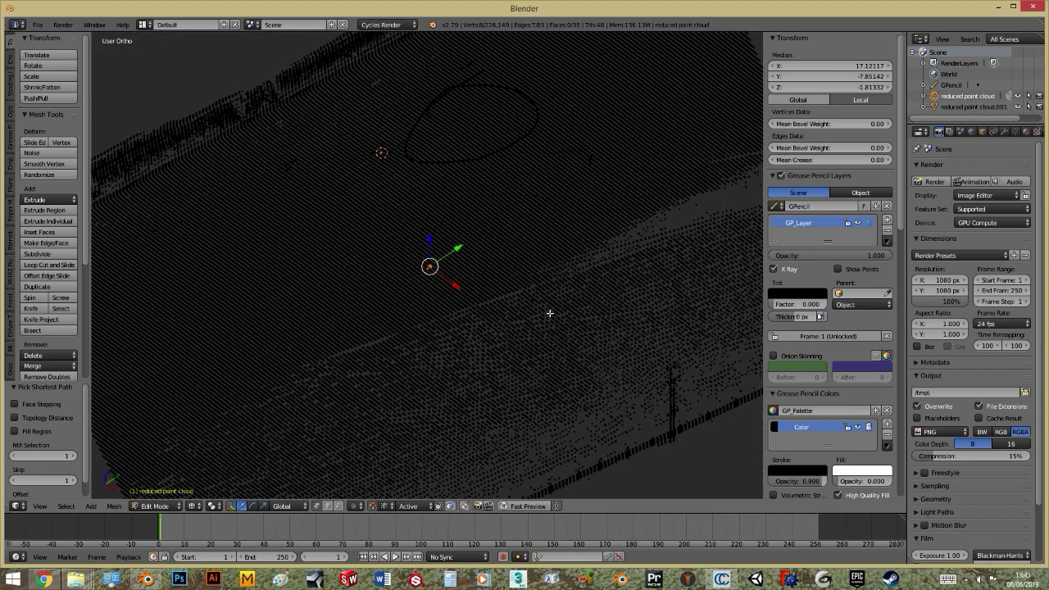
middle_click_drag(550, 313, 464, 281)
key("Tab")
key("Tab")
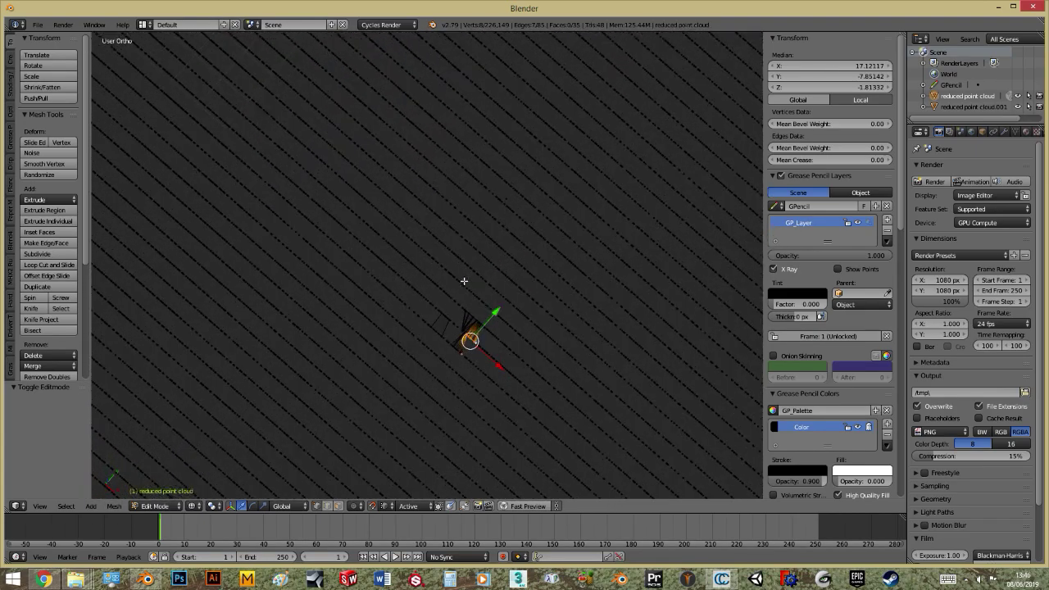